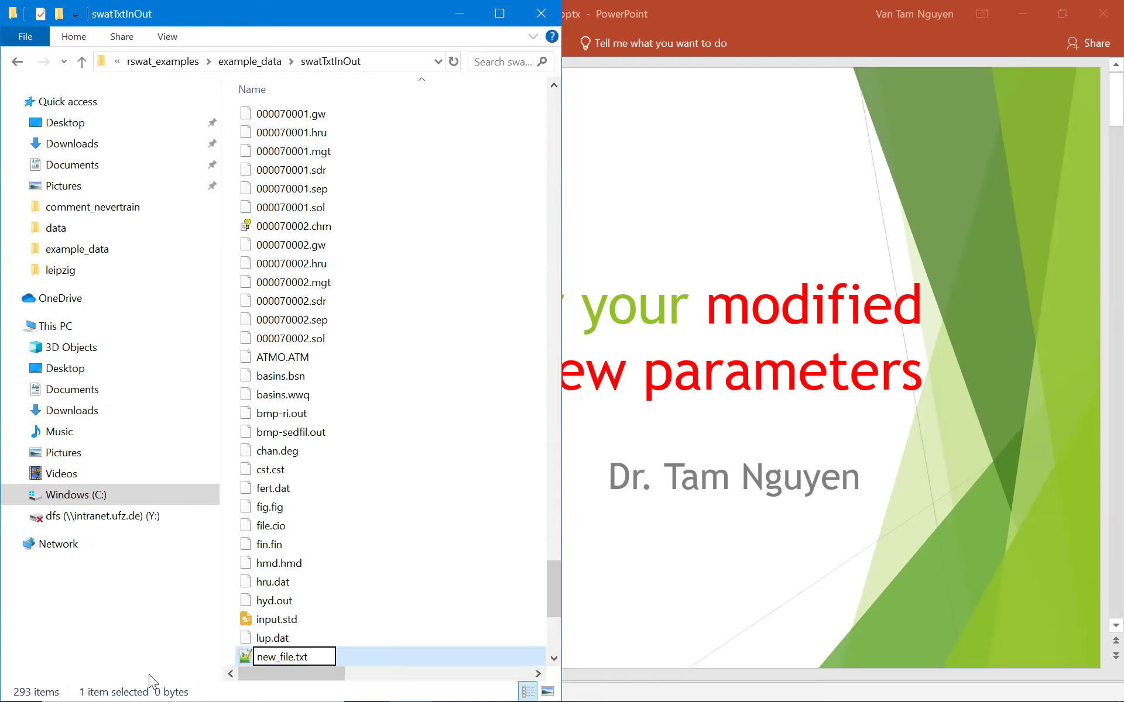
# Rename new_file.txt to new_file.nf and accept the file extension change.
pyautogui.moveTo(295, 657); pyautogui.dragTo(318, 656)
pyautogui.write('nf')
pyautogui.press('Return')
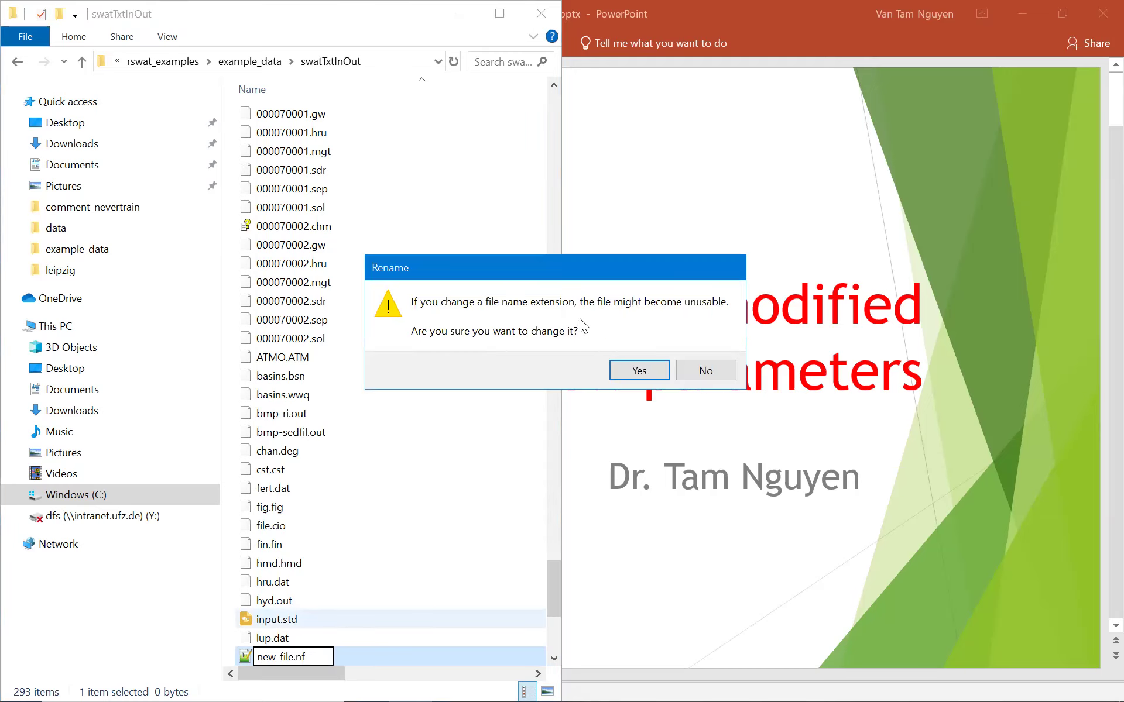
pyautogui.click(630, 370)
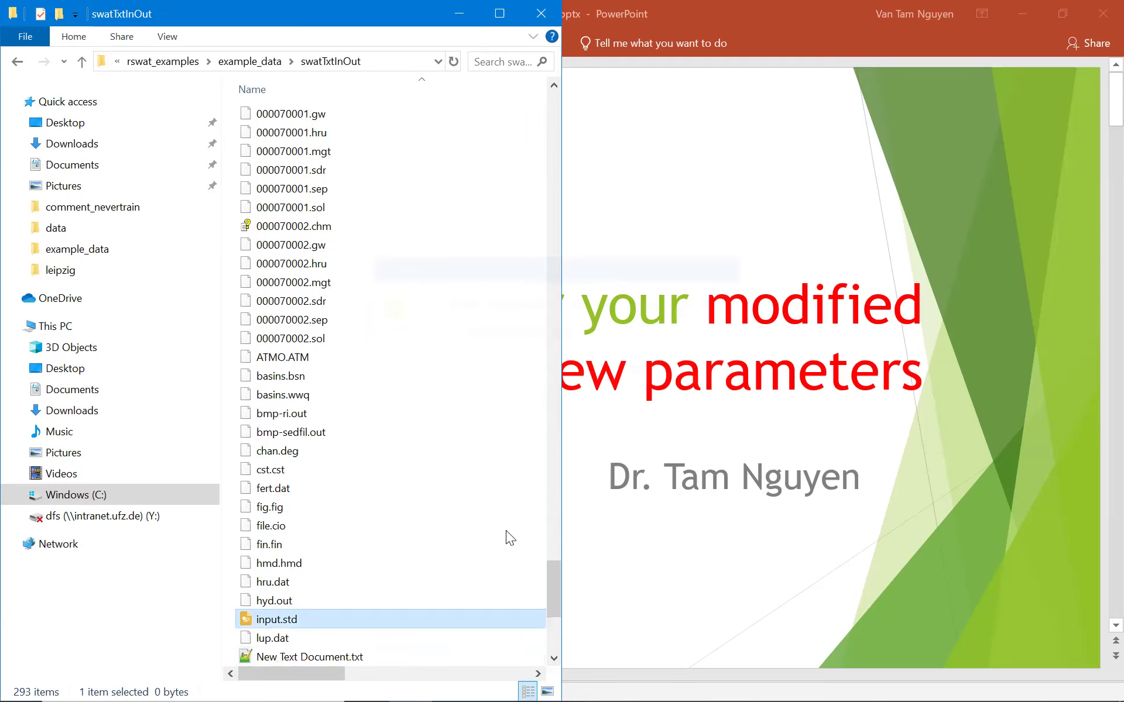
# Open new_file.nf in Notepad++ and insert two blank lines at the top.
pyautogui.rightClick(301, 658)
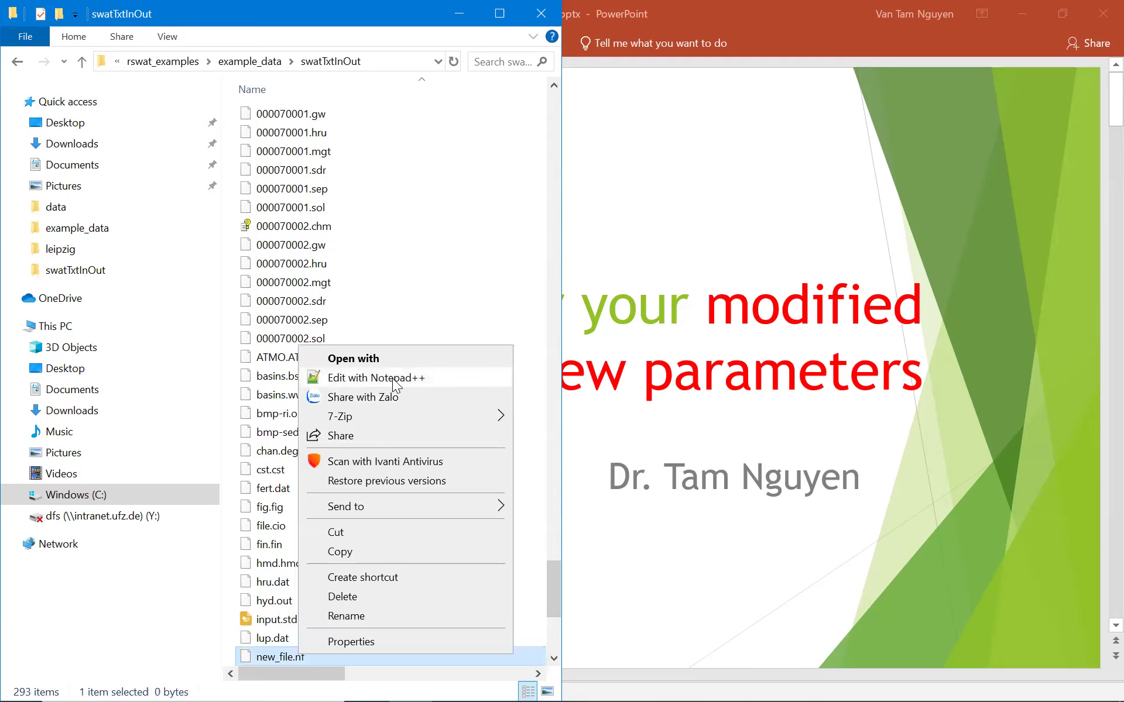
pyautogui.click(396, 380)
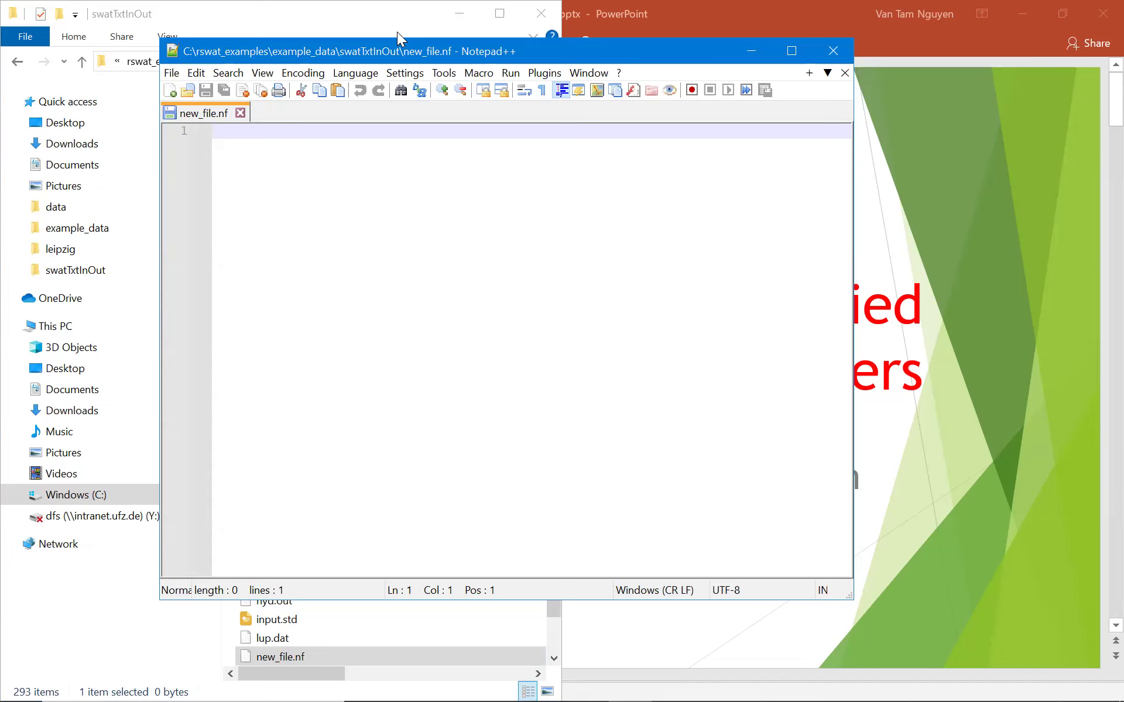
pyautogui.press('Return')
pyautogui.press('Return')
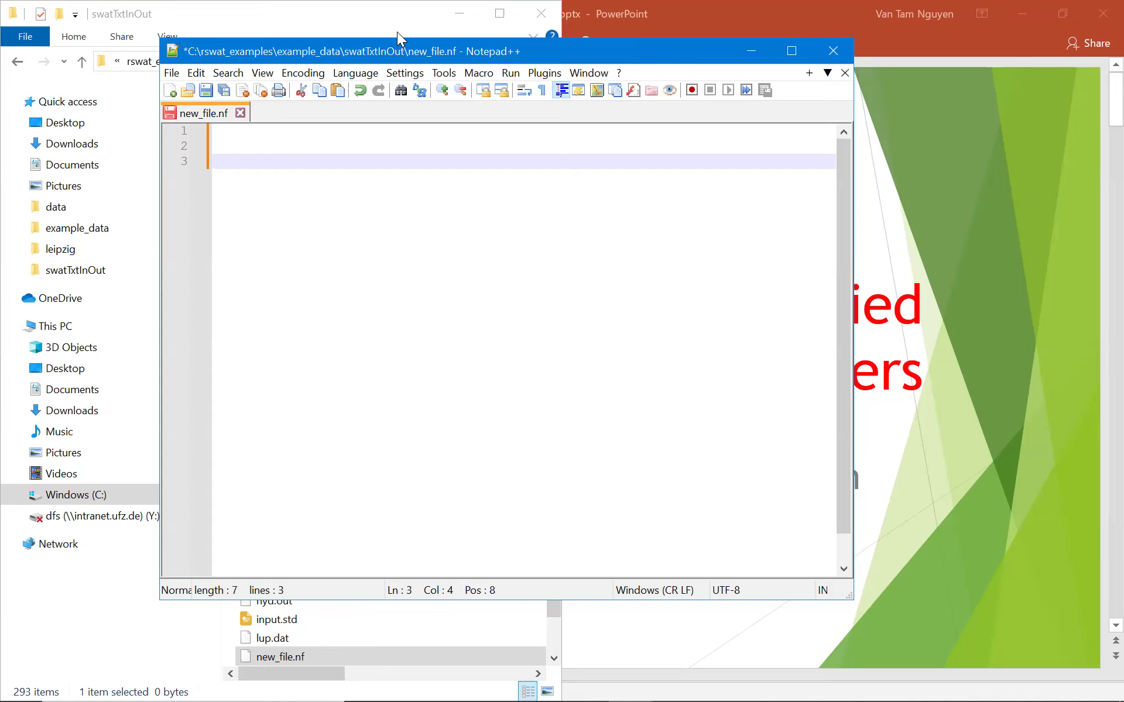
# Enter '1.234 #param_1' on line 3 and '12.0000 #param_2' on line 4, then save the file.
pyautogui.write('1.234       #')
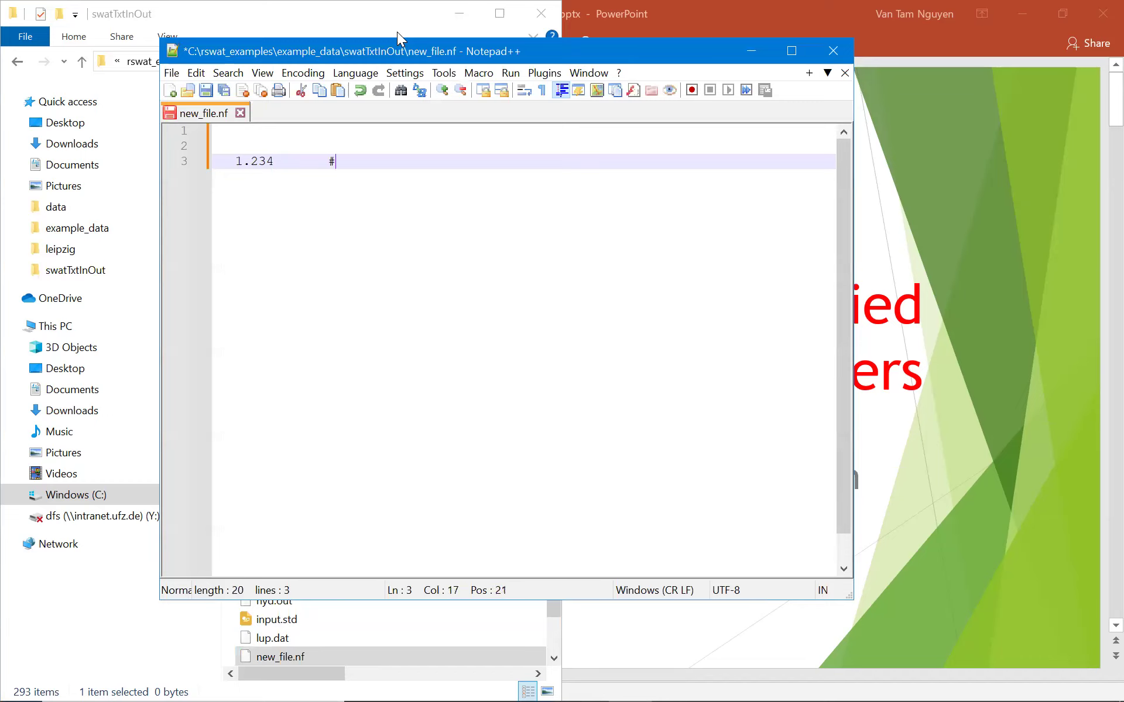
pyautogui.write('param_1')
pyautogui.press('Return')
pyautogui.write('12.0000')
pyautogui.press('BackSpace')
pyautogui.write('#param_2')
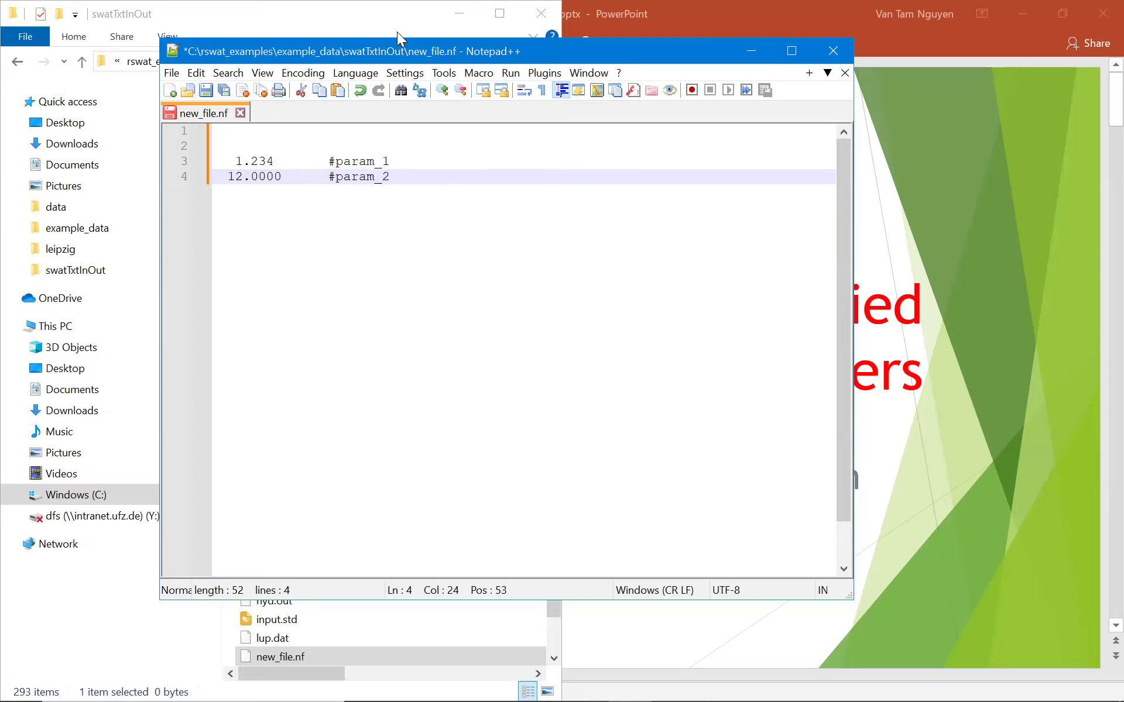
pyautogui.hotkey('ctrl', 's')
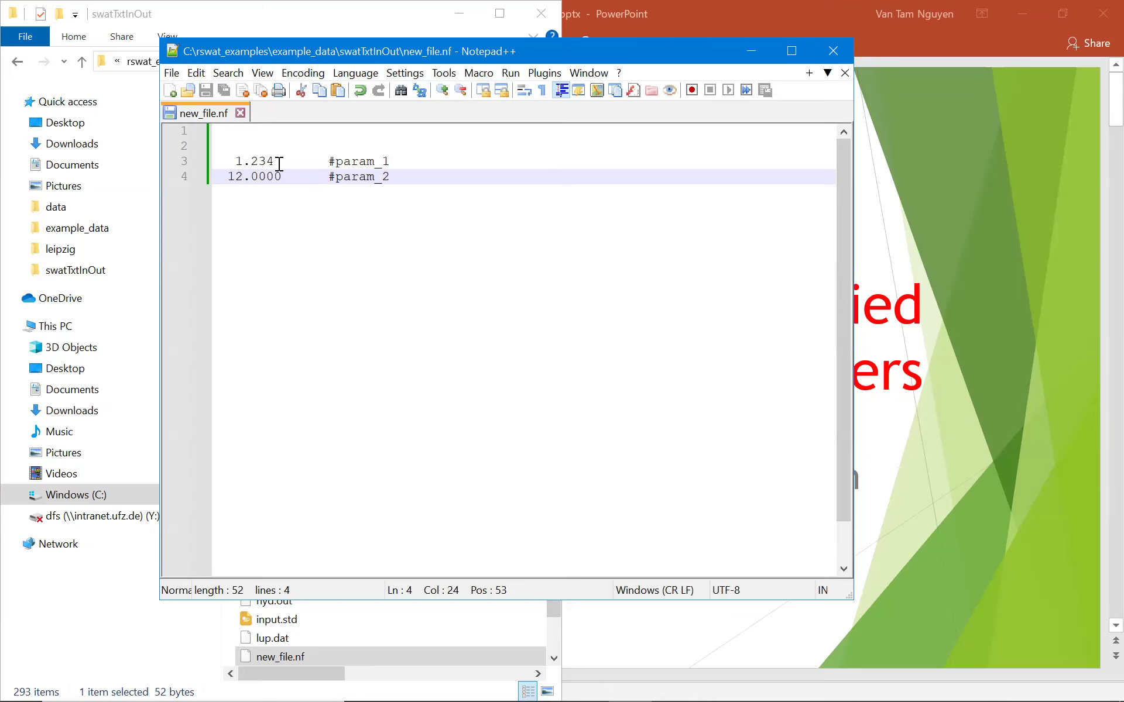
# Open swatParam.txt from the example_data folder in Notepad++ and arrange it beside new_file.nf.
pyautogui.click(344, 22)
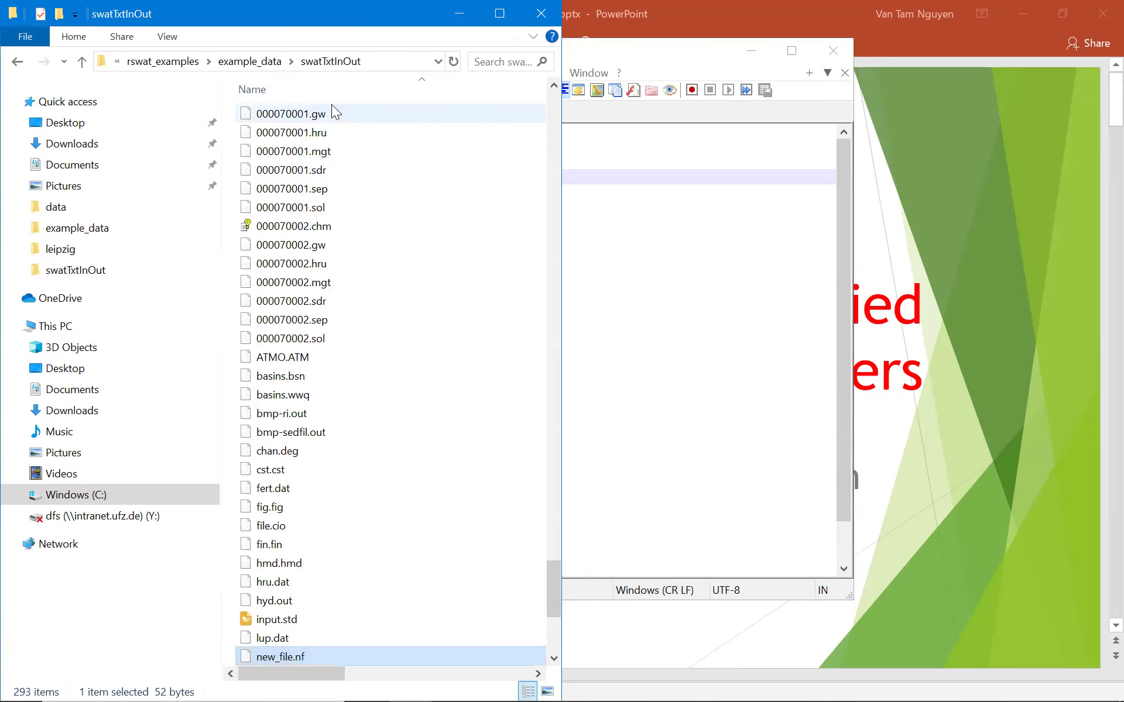
pyautogui.click(252, 61)
pyautogui.doubleClick(306, 210)
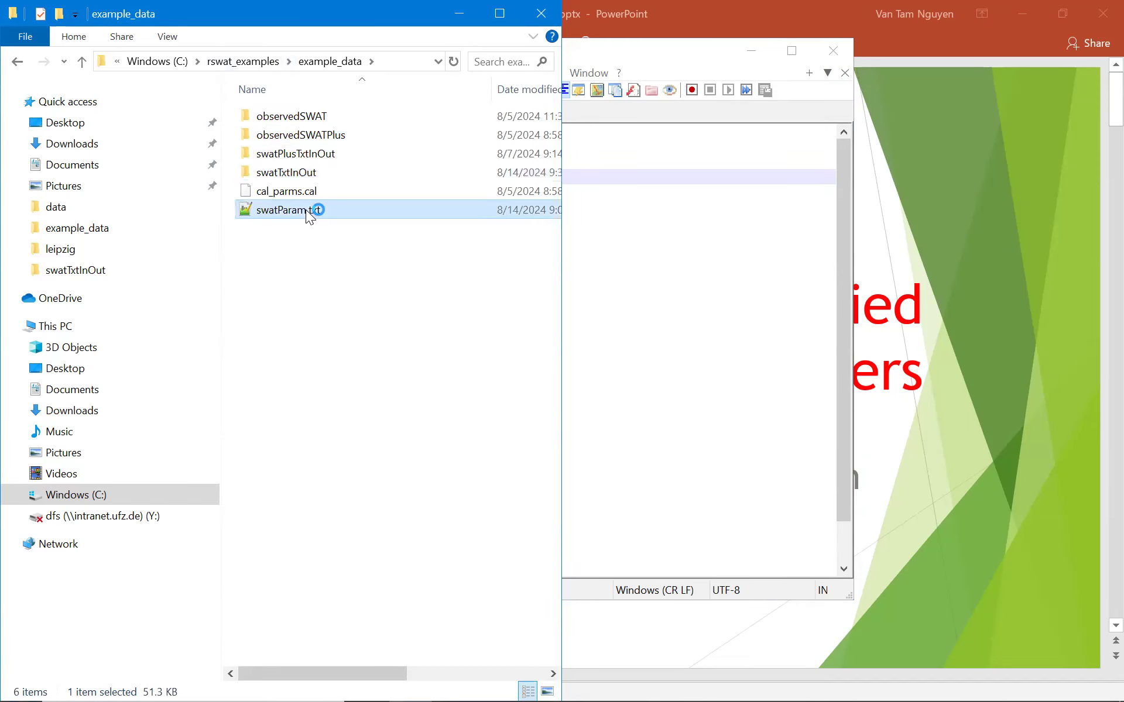
pyautogui.moveTo(304, 120); pyautogui.dragTo(904, 183)
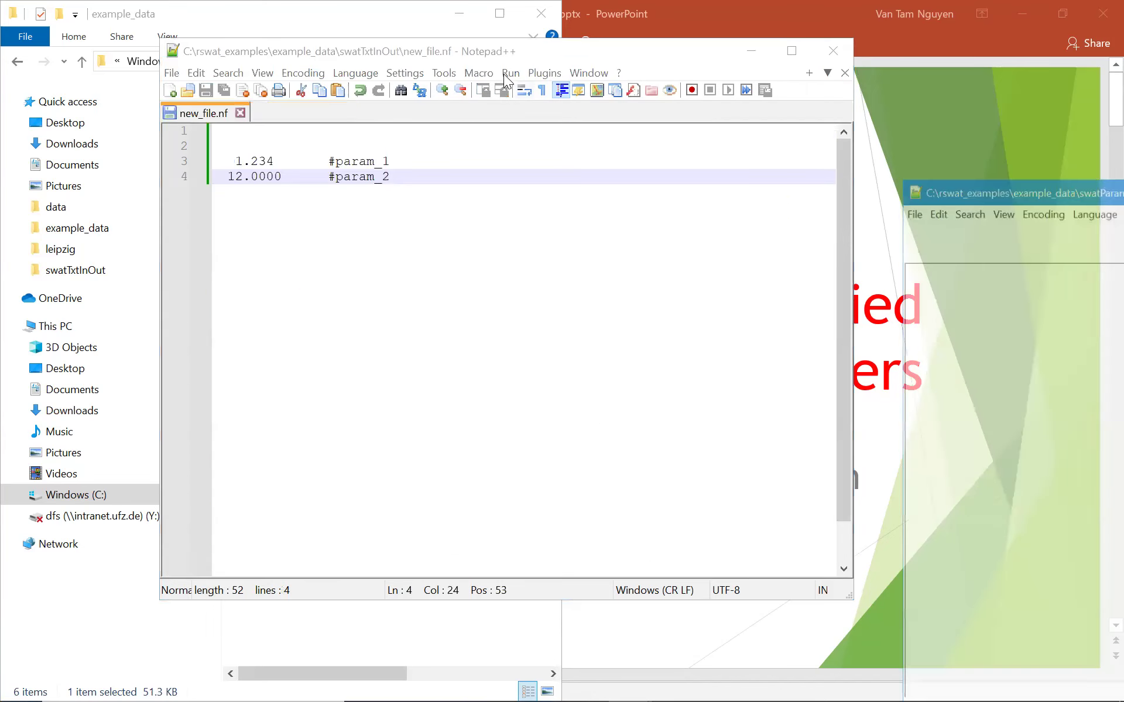
pyautogui.moveTo(512, 55); pyautogui.dragTo(375, 28)
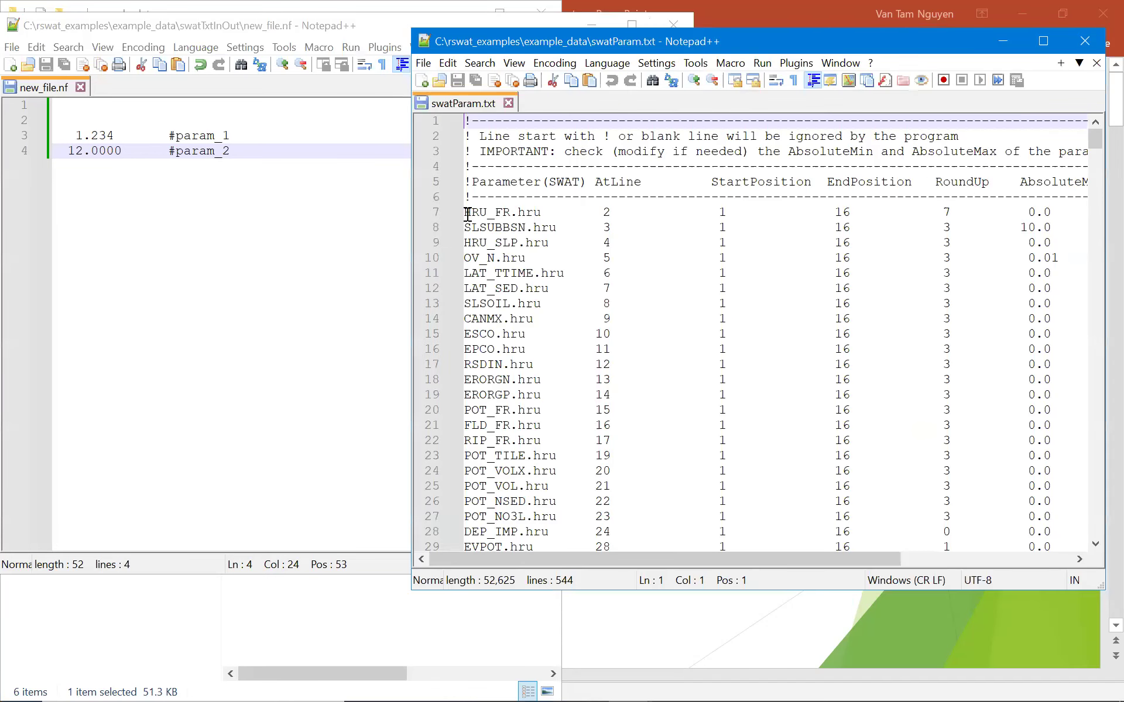
pyautogui.click(468, 212)
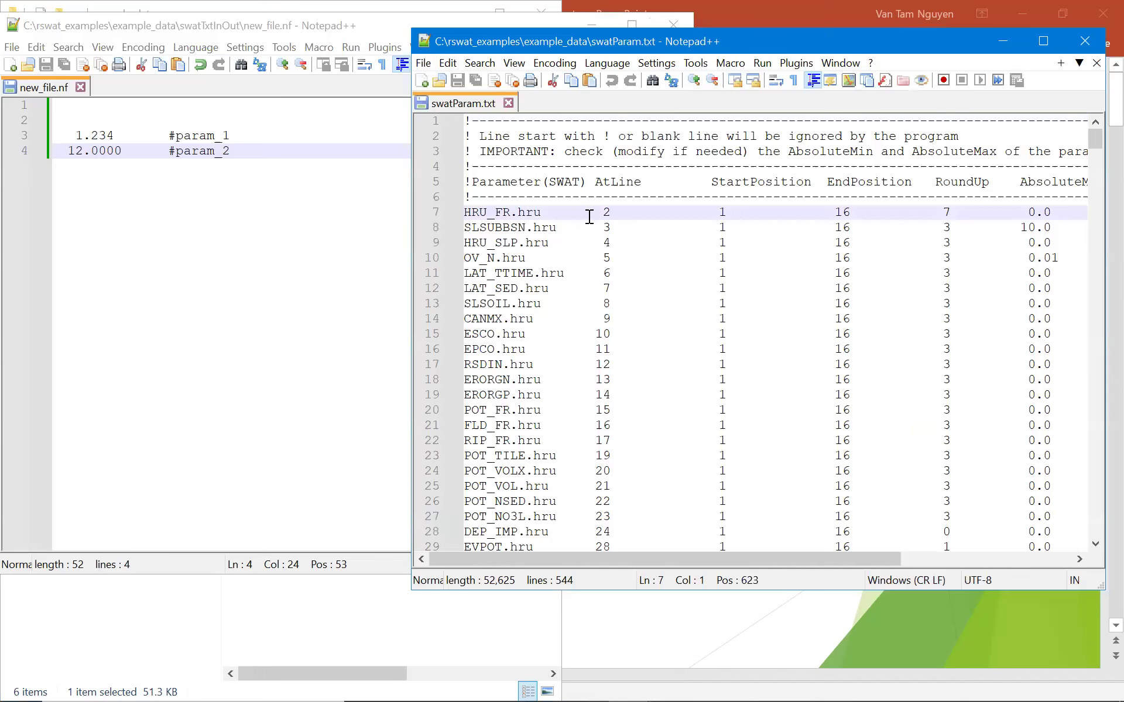
# Insert a new line 7 in swatParam.txt reading 'param_1.new_file.nf 3' with StartPosition 1.
pyautogui.press('Return')
pyautogui.press('Up')
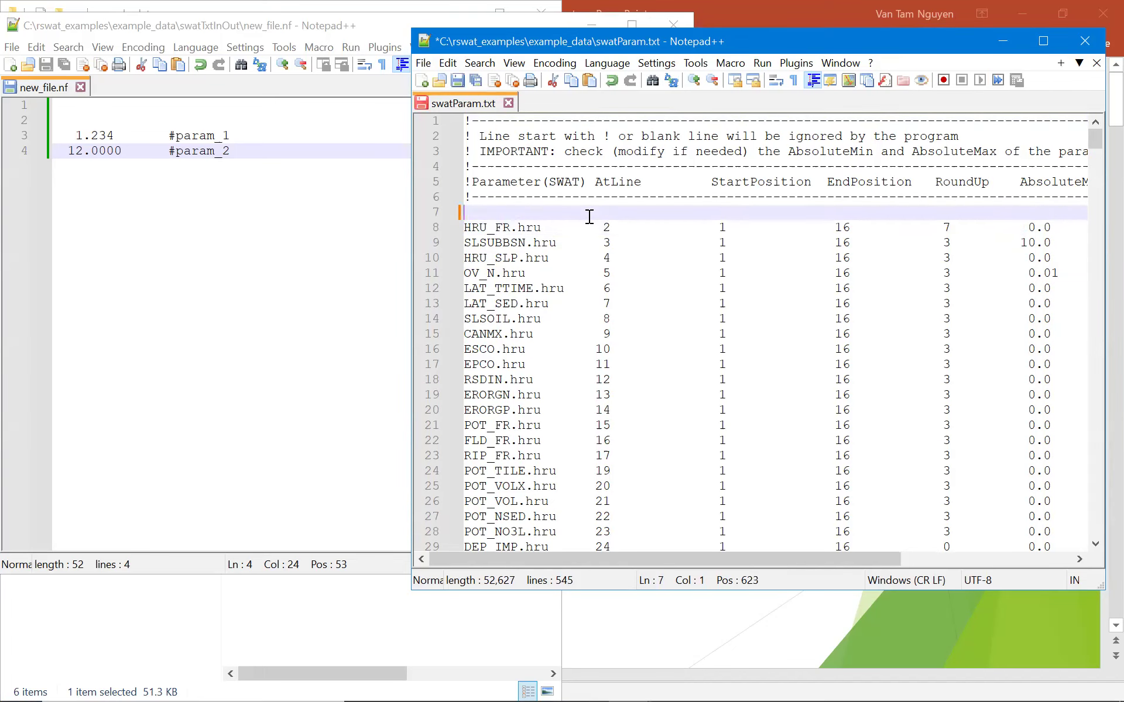
pyautogui.write('param_1.new_file.')
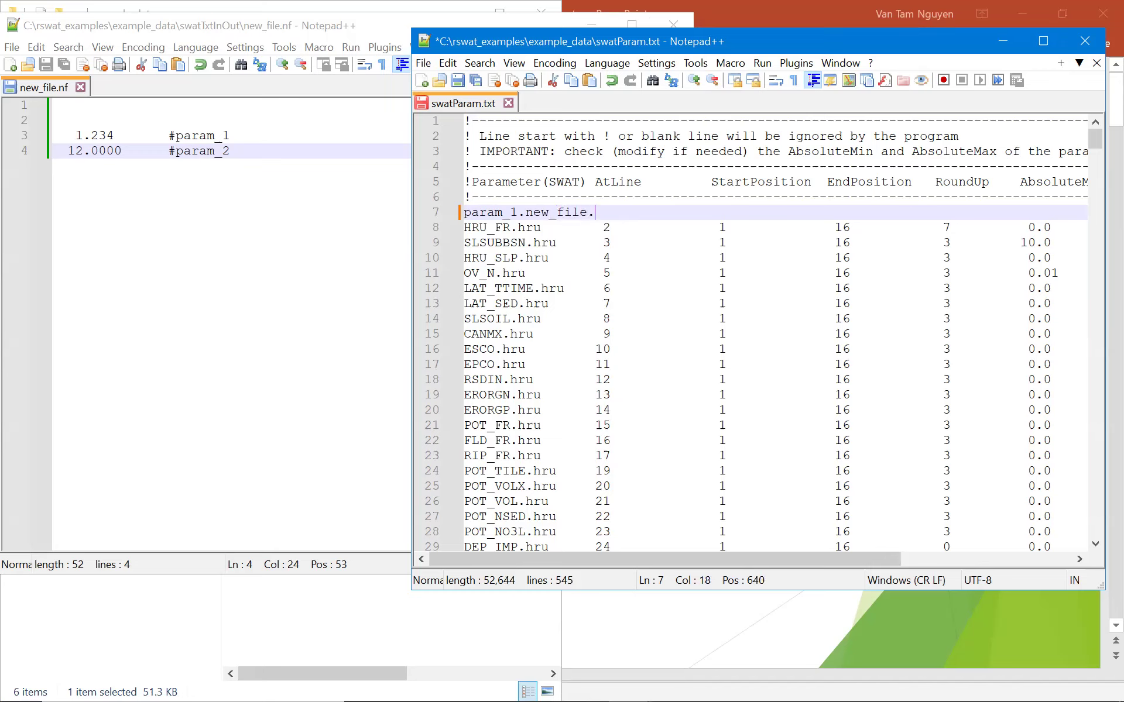
pyautogui.write('nw 3')
pyautogui.click(56, 136)
pyautogui.click(781, 217)
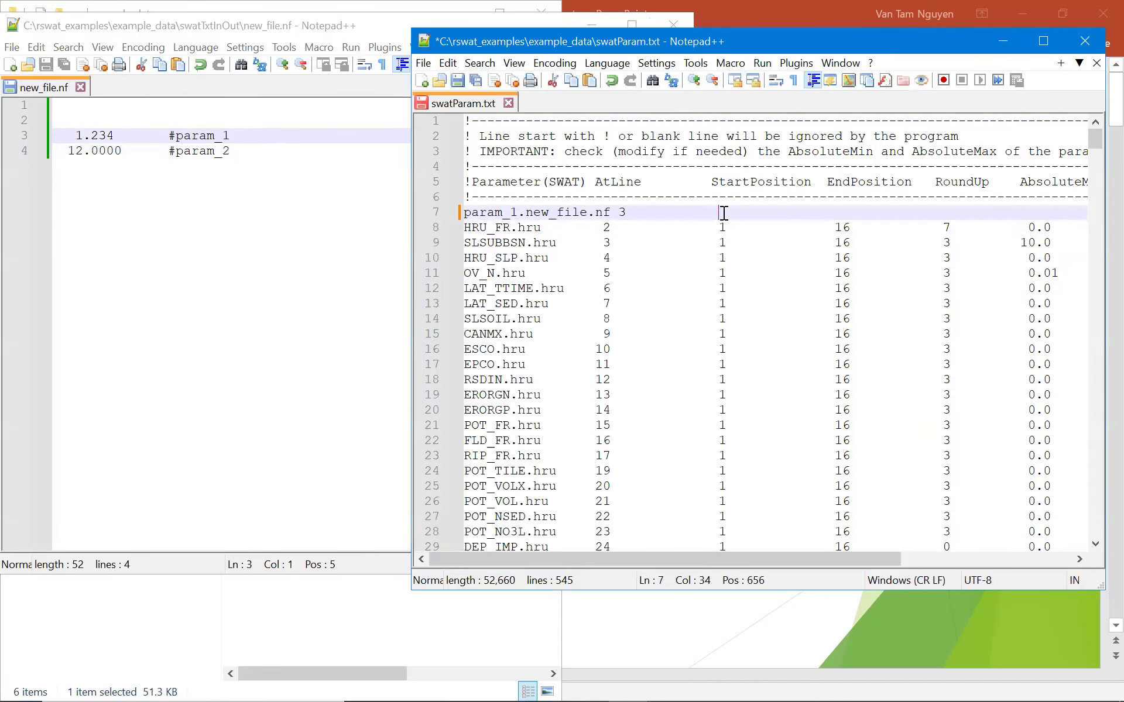
pyautogui.write('1')
# Set param_1's EndPosition to 8, checking the value's column in new_file.nf.
pyautogui.click(108, 136)
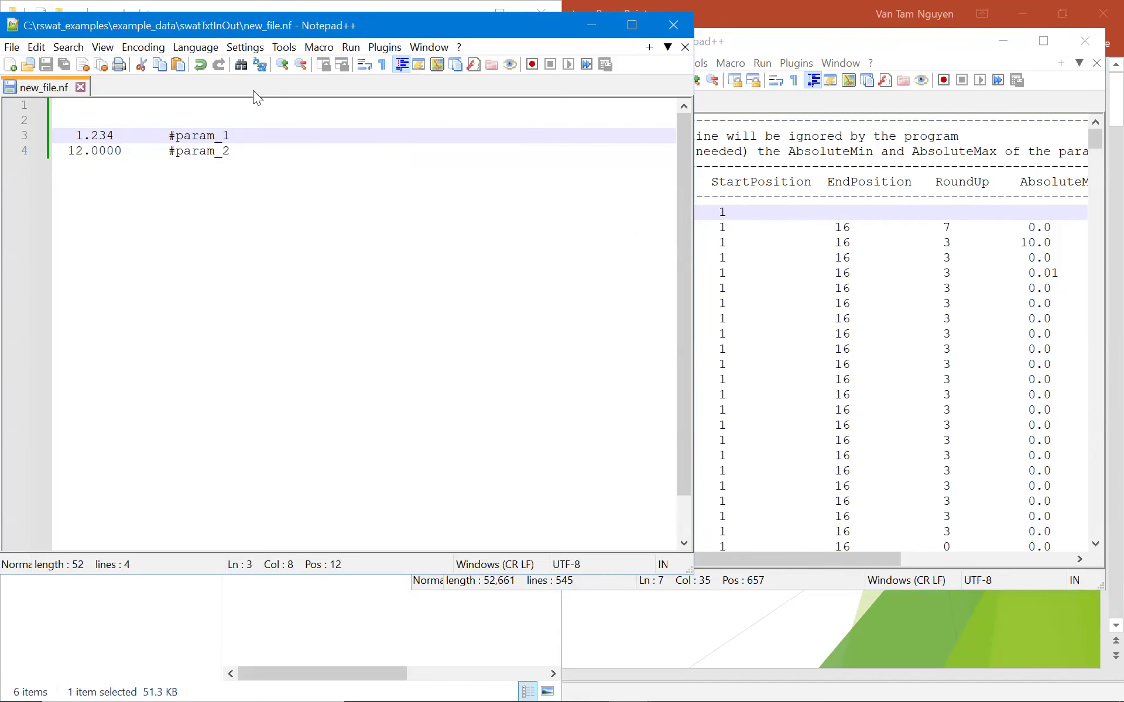
pyautogui.moveTo(253, 19); pyautogui.dragTo(281, 22)
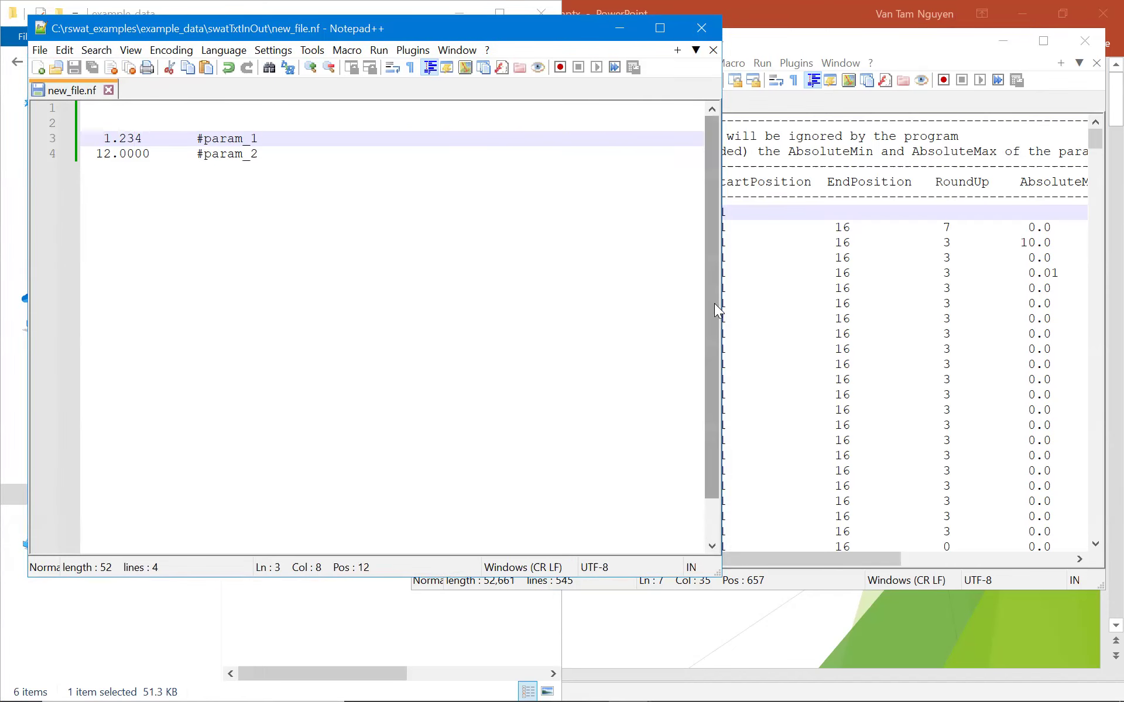
pyautogui.moveTo(722, 300); pyautogui.dragTo(404, 266)
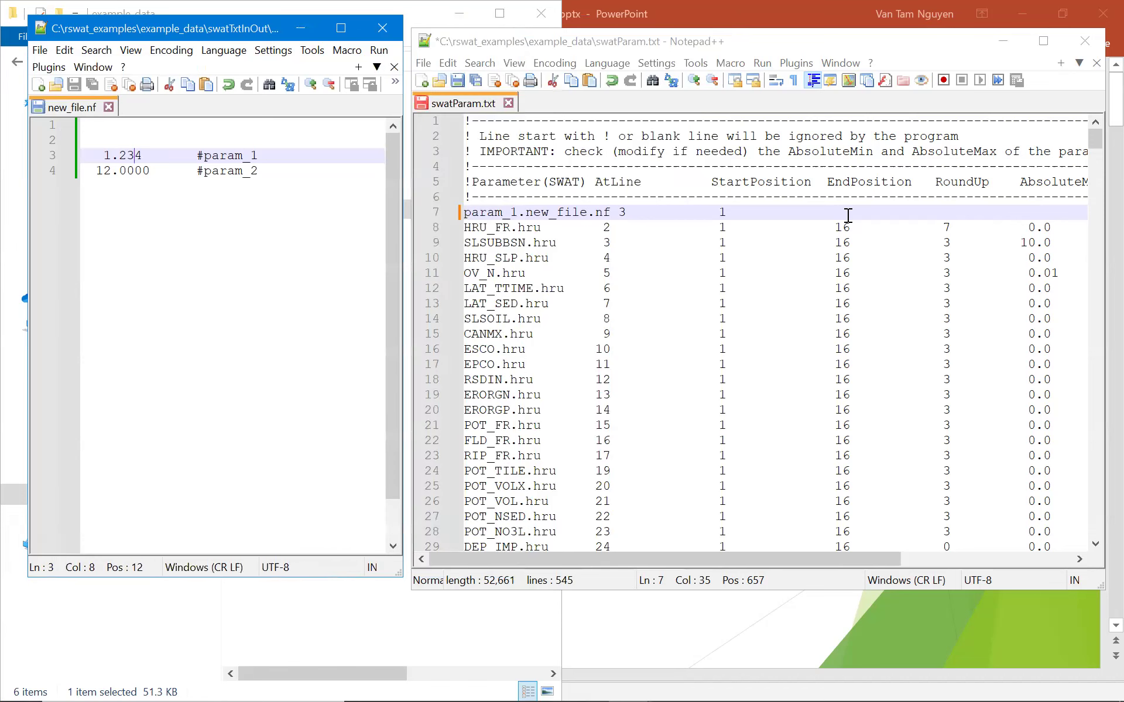
pyautogui.click(841, 212)
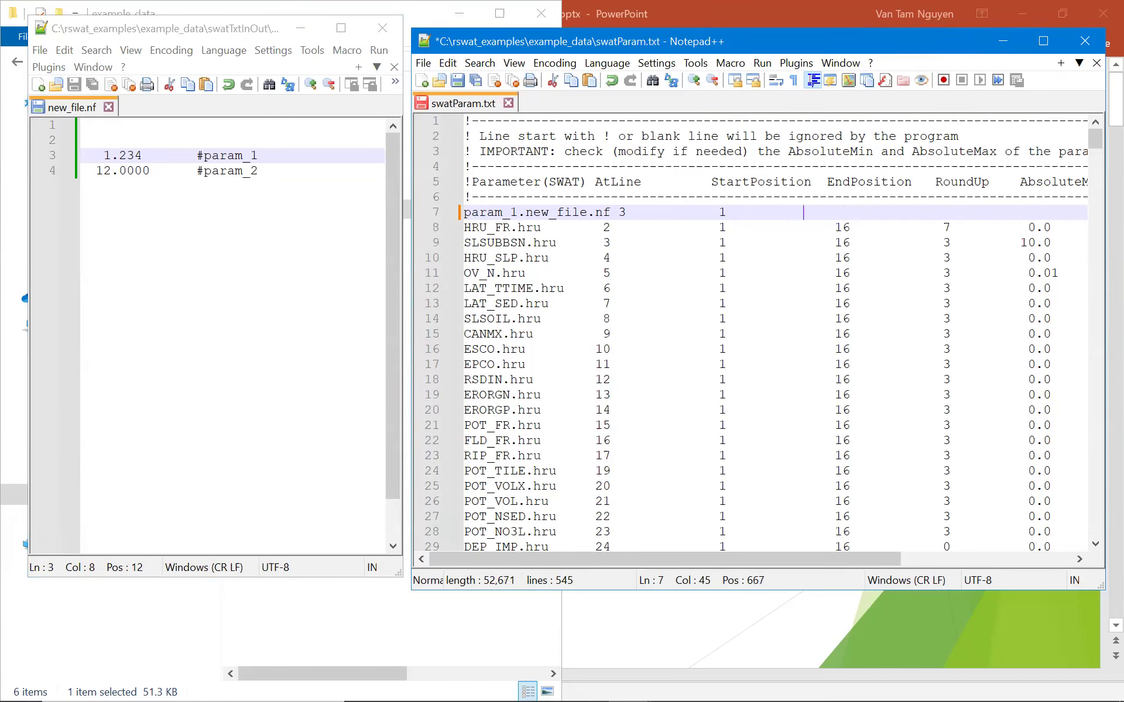
pyautogui.write('8')
# Set param_1's RoundUp to 3, AbsoluteMin to 0.0 and AbsoluteMax to 10, ending the line.
pyautogui.moveTo(120, 156); pyautogui.dragTo(149, 156)
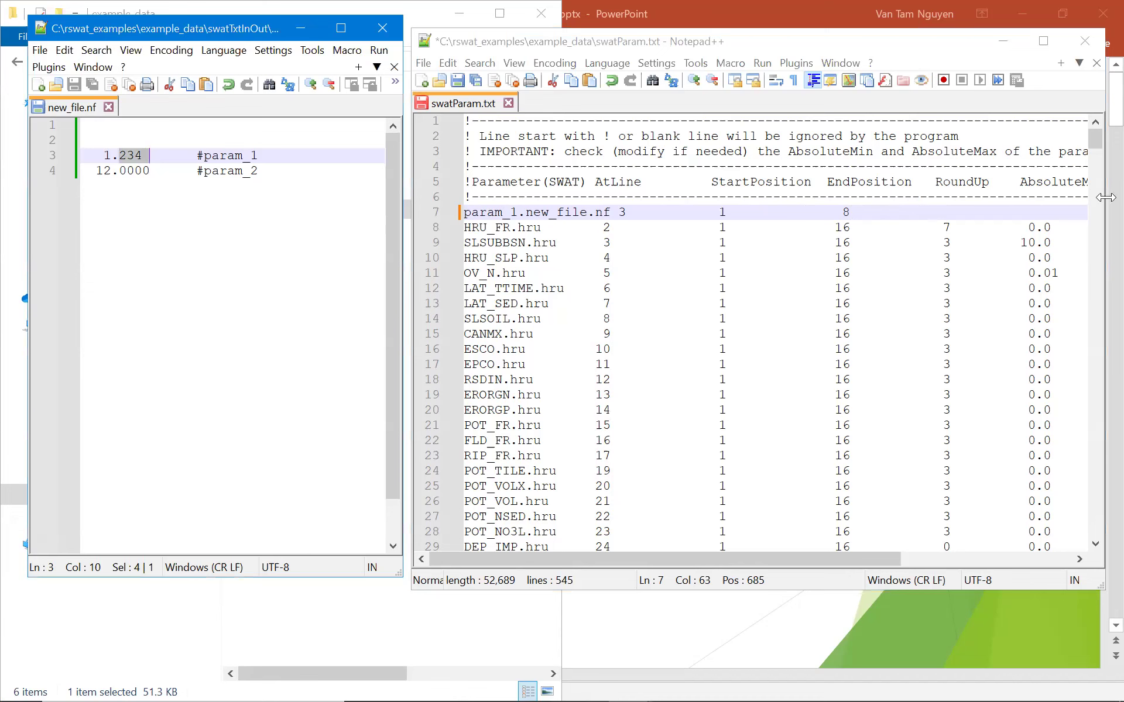
pyautogui.click(970, 215)
pyautogui.write('3         ')
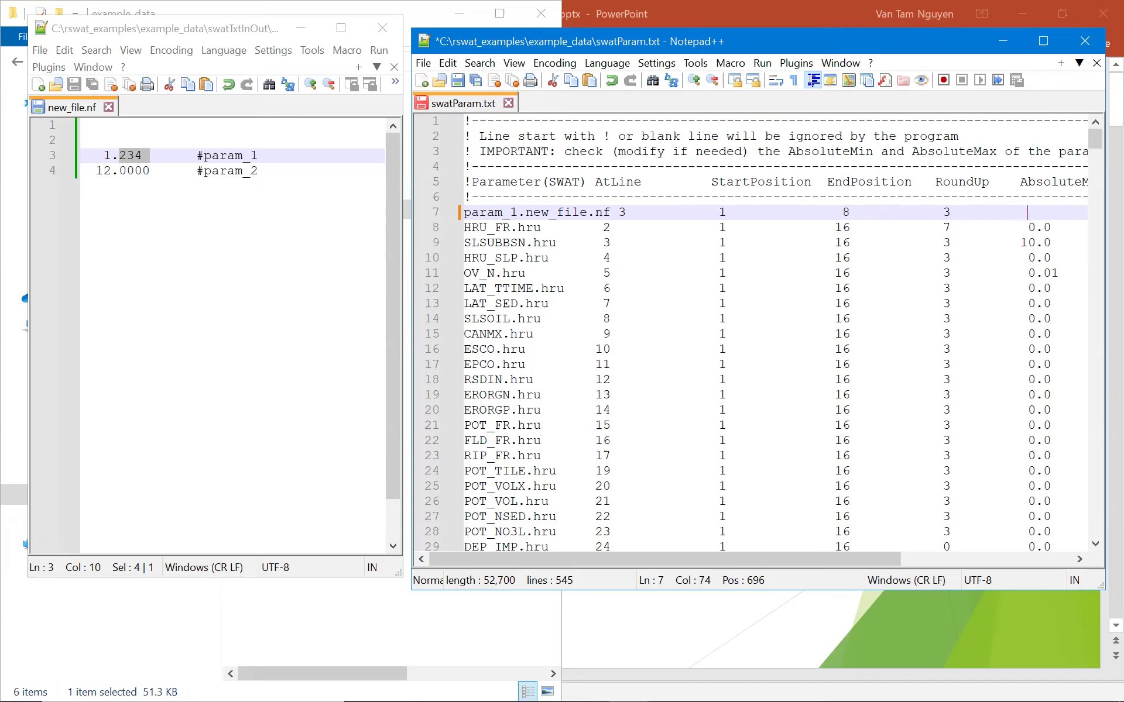
pyautogui.write(' 0.0           10')
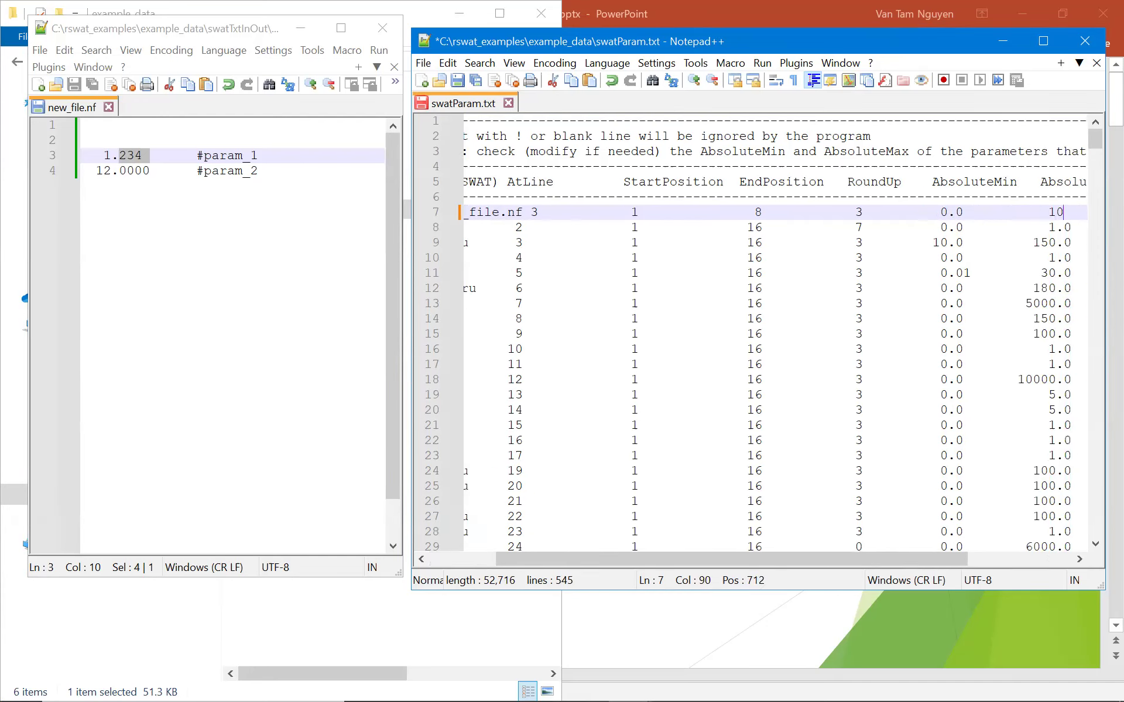
pyautogui.press('Return')
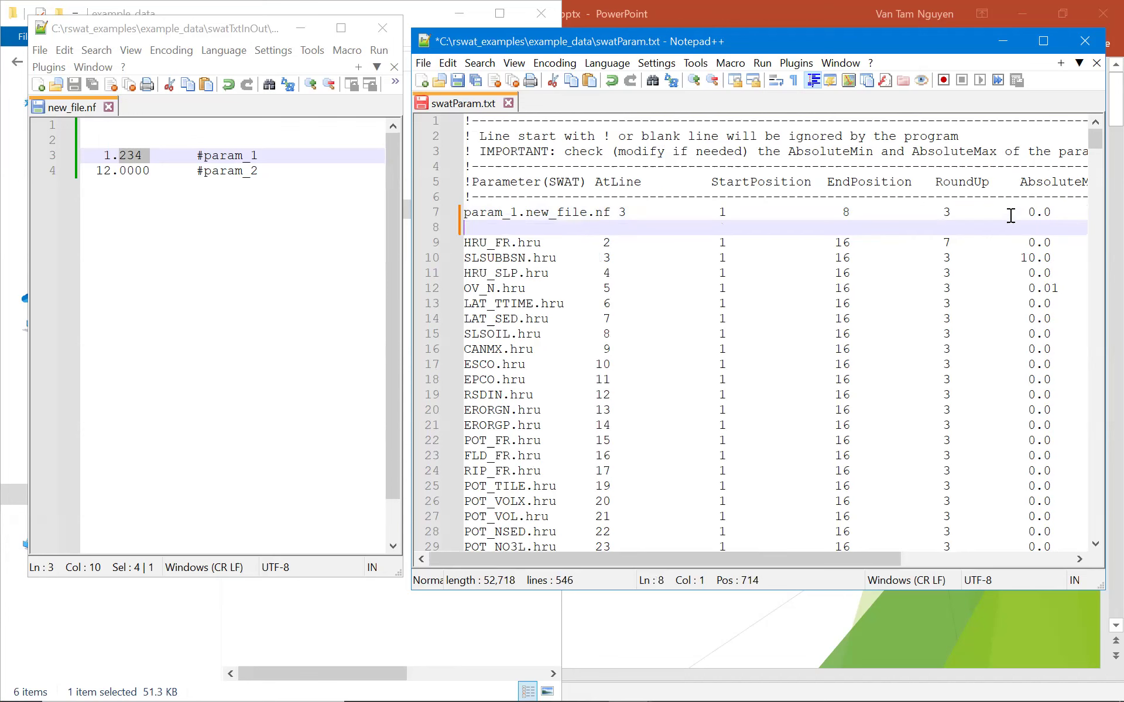
# Copy the param_1 line and paste it as line 8.
pyautogui.keyDown('shift'); pyautogui.click(464, 212); pyautogui.keyUp('shift')
pyautogui.hotkey('ctrl', 'c')
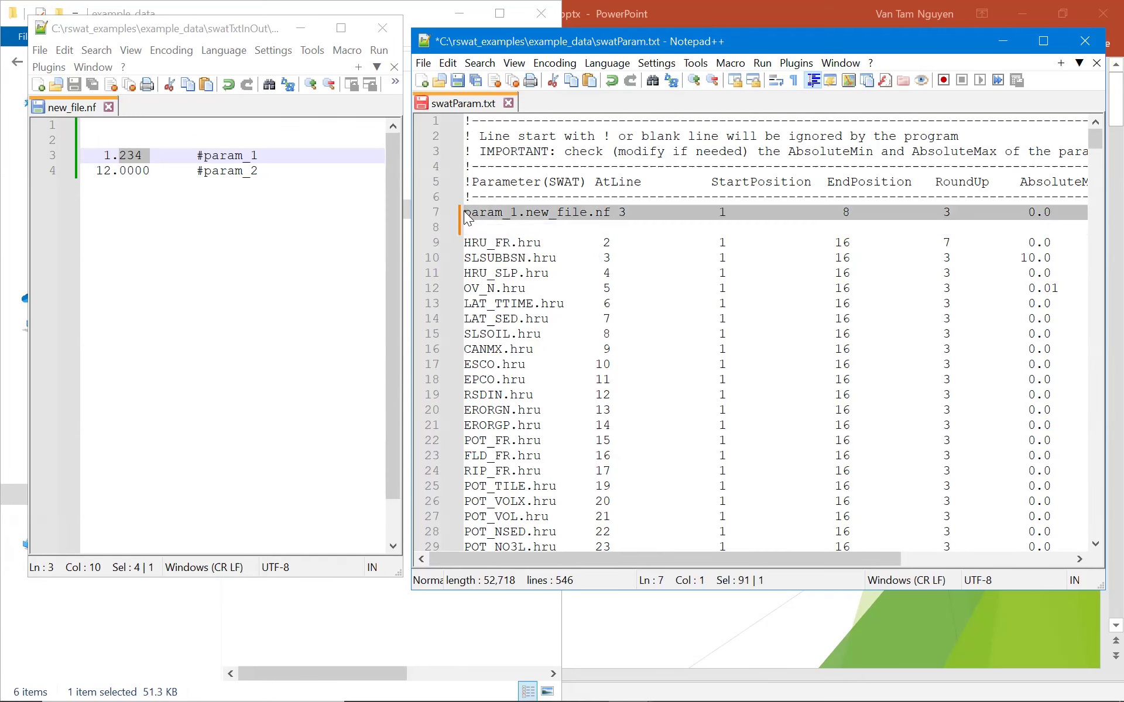
pyautogui.click(509, 227)
pyautogui.hotkey('ctrl', 'v')
pyautogui.click(511, 227)
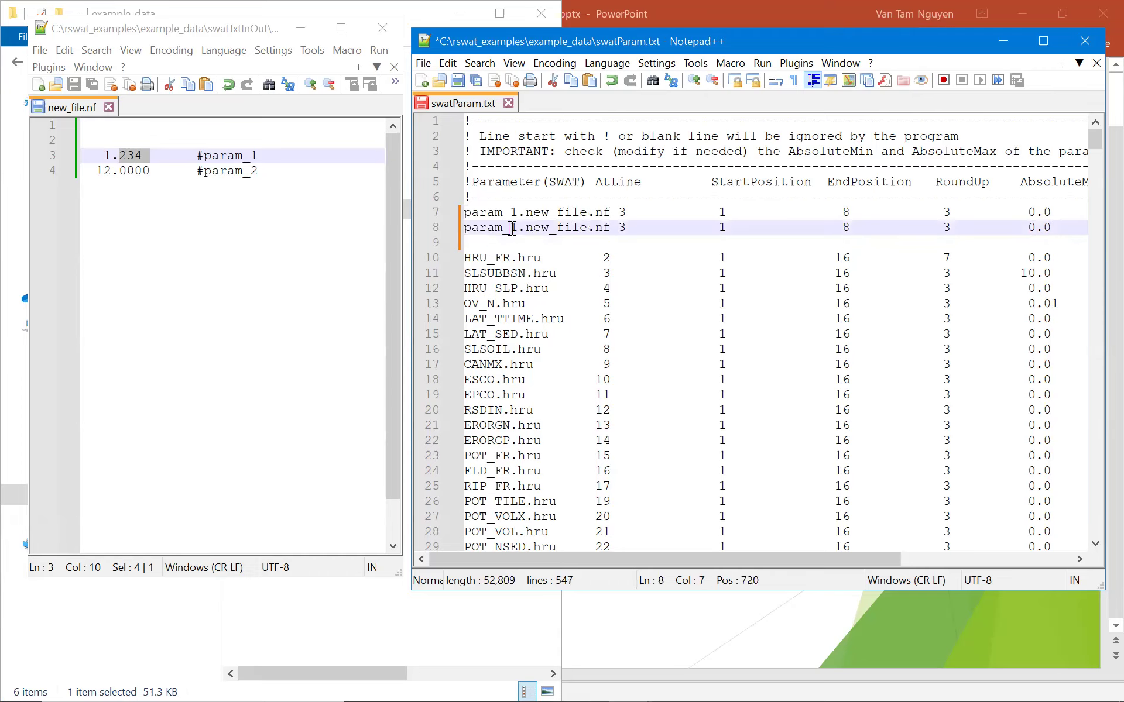
# Change the duplicated line to param_2.new_file.nf with AtLine 4.
pyautogui.hotkey('shift', 'Right')
pyautogui.write('2')
pyautogui.doubleClick(624, 227)
pyautogui.write('4')
# Set param_2's EndPosition to 9 after checking its column in new_file.nf.
pyautogui.click(722, 230)
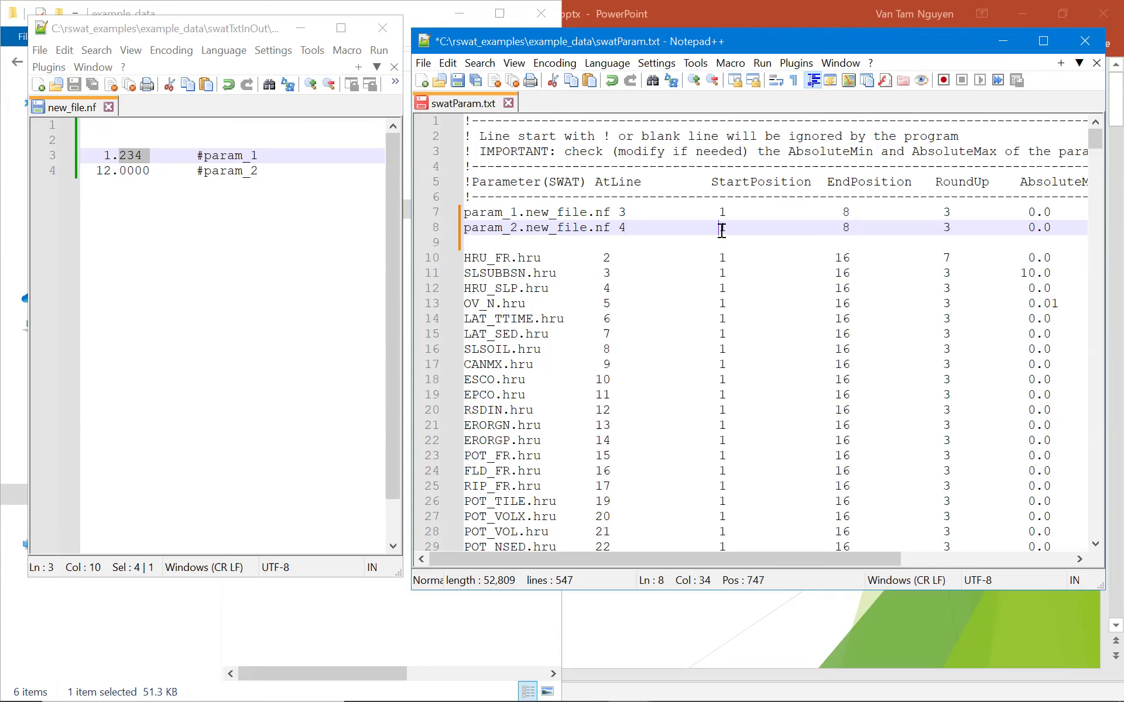
pyautogui.click(141, 172)
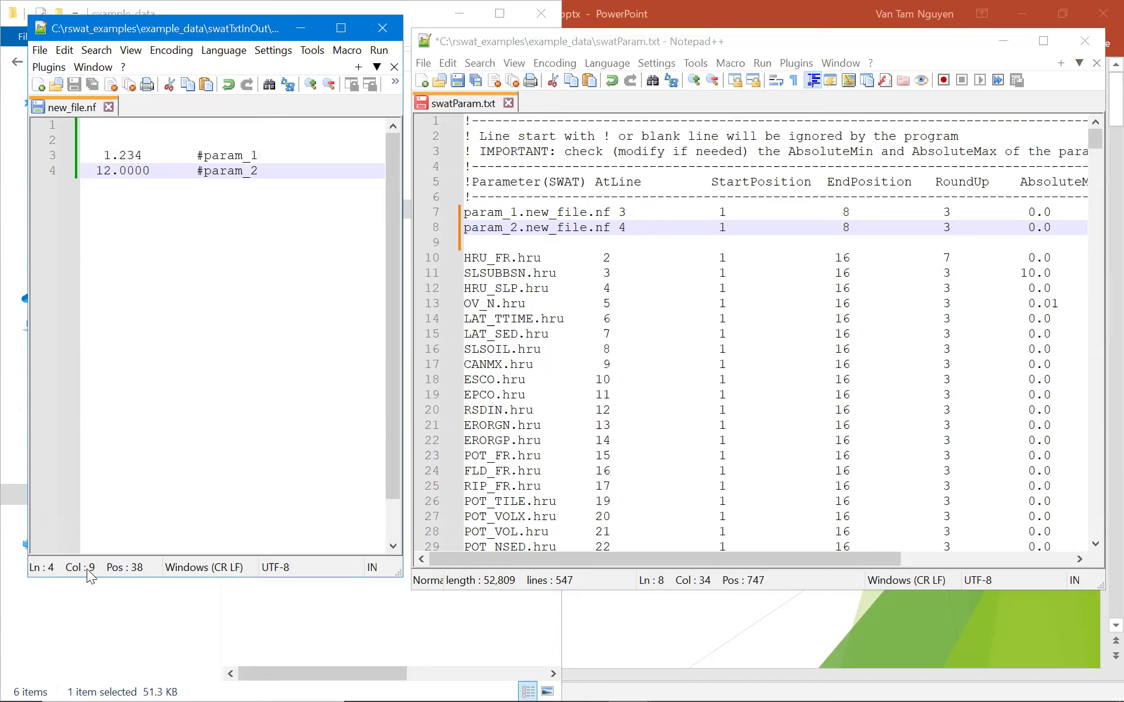
pyautogui.doubleClick(846, 225)
pyautogui.write('9')
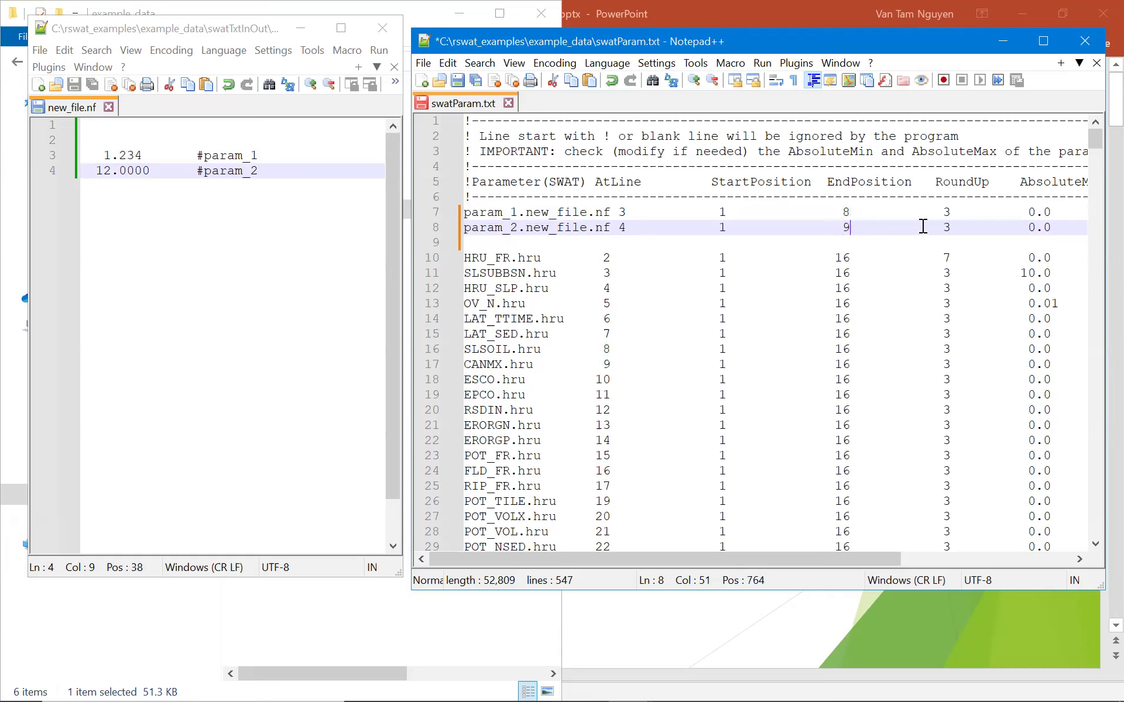
# Set param_2's RoundUp to 4 and AbsoluteMax to 100, then save swatParam.txt.
pyautogui.doubleClick(944, 227)
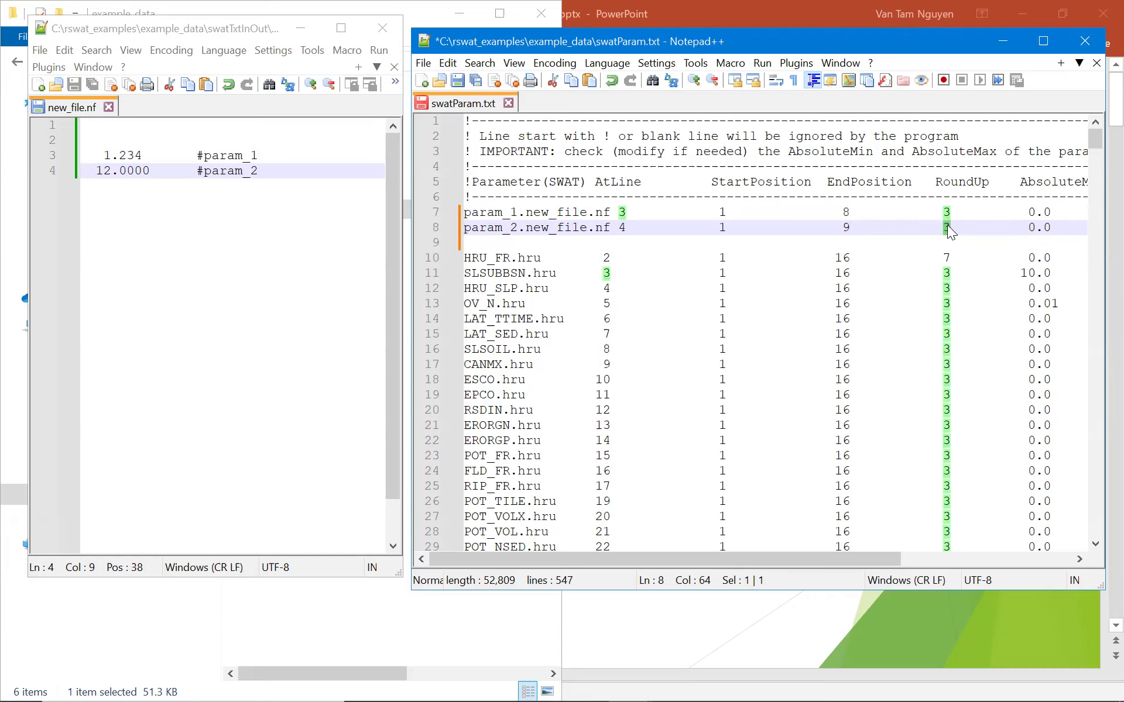
pyautogui.write('4')
pyautogui.moveTo(819, 559); pyautogui.dragTo(960, 544)
pyautogui.click(958, 227)
pyautogui.press('Right')
pyautogui.press('Right')
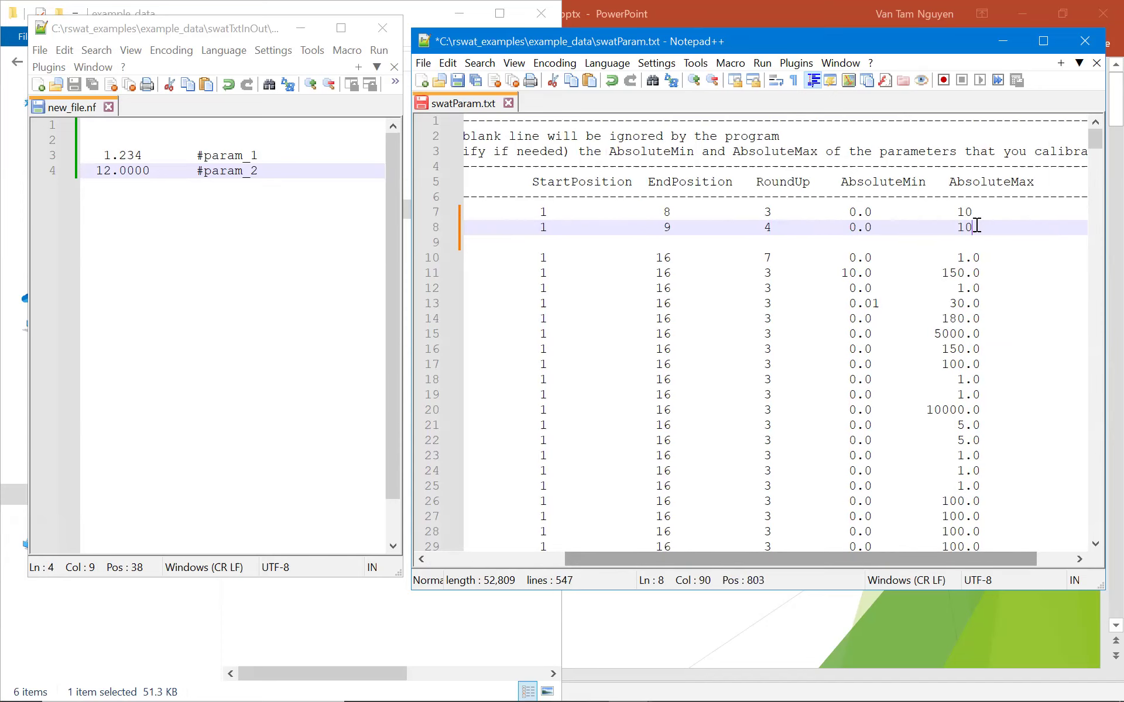
pyautogui.write('0')
pyautogui.hotkey('ctrl', 's')
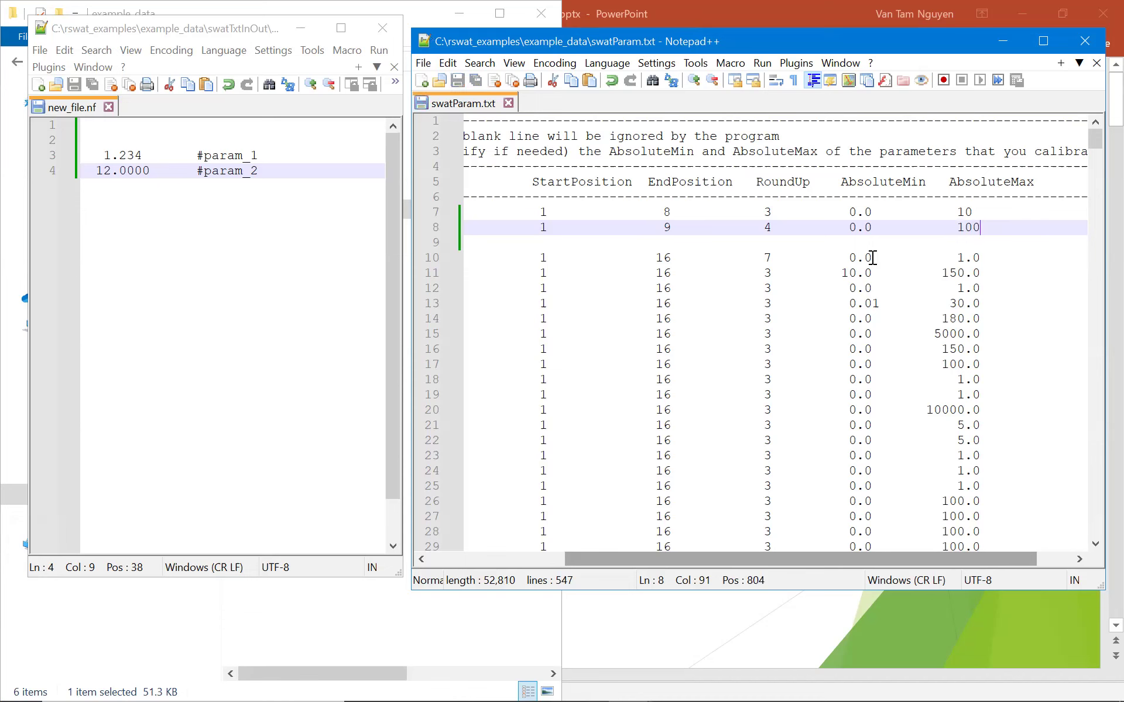
# Delete the blank line 9 in swatParam.txt and save the file.
pyautogui.click(584, 245)
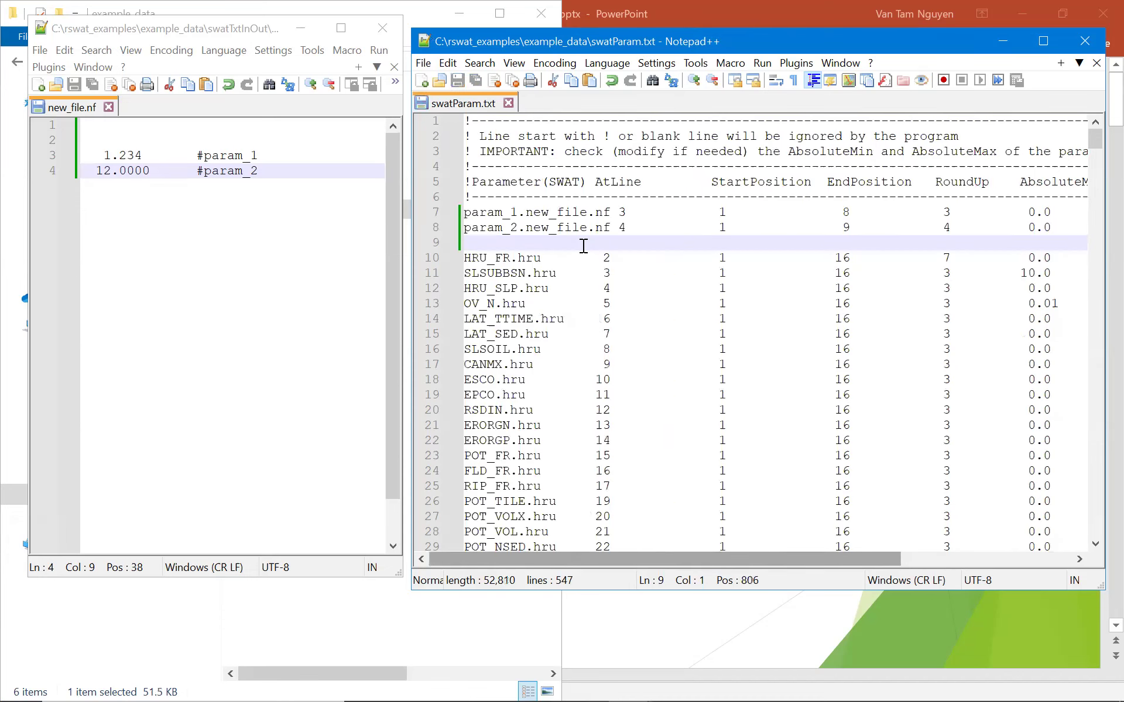
pyautogui.press('BackSpace')
pyautogui.hotkey('ctrl', 's')
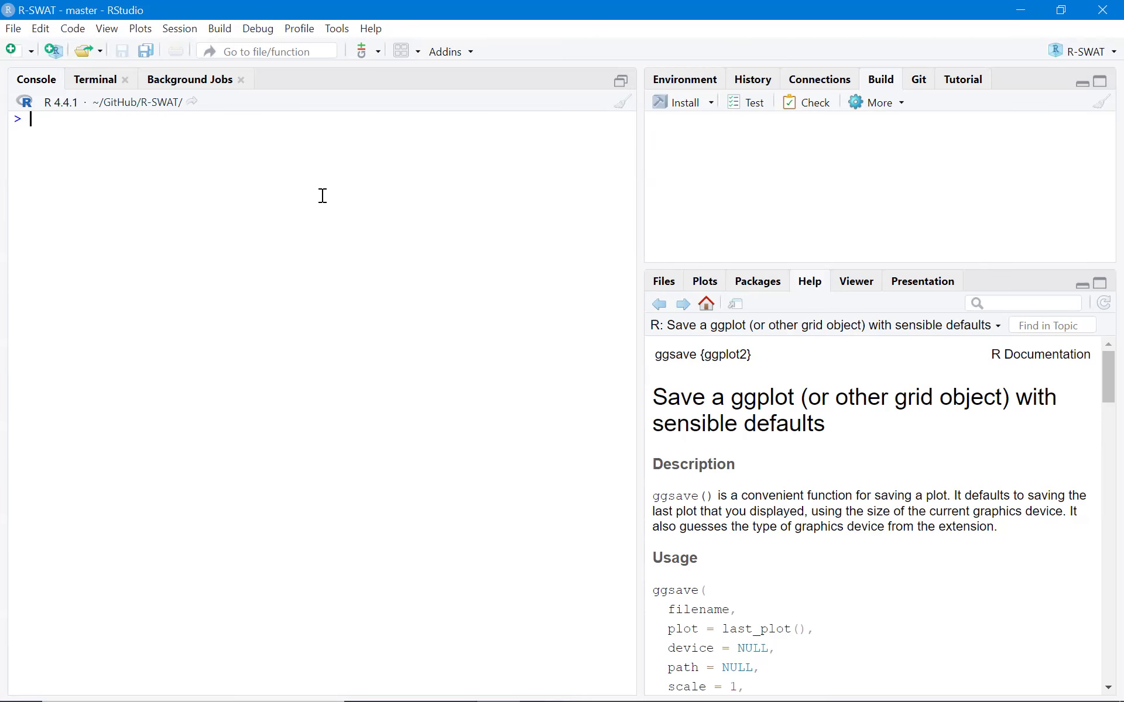
# Switch to RStudio and load the RSWAT package with library(RSWAT) in the console.
pyautogui.write('library(RSWAT')
pyautogui.press('Return')
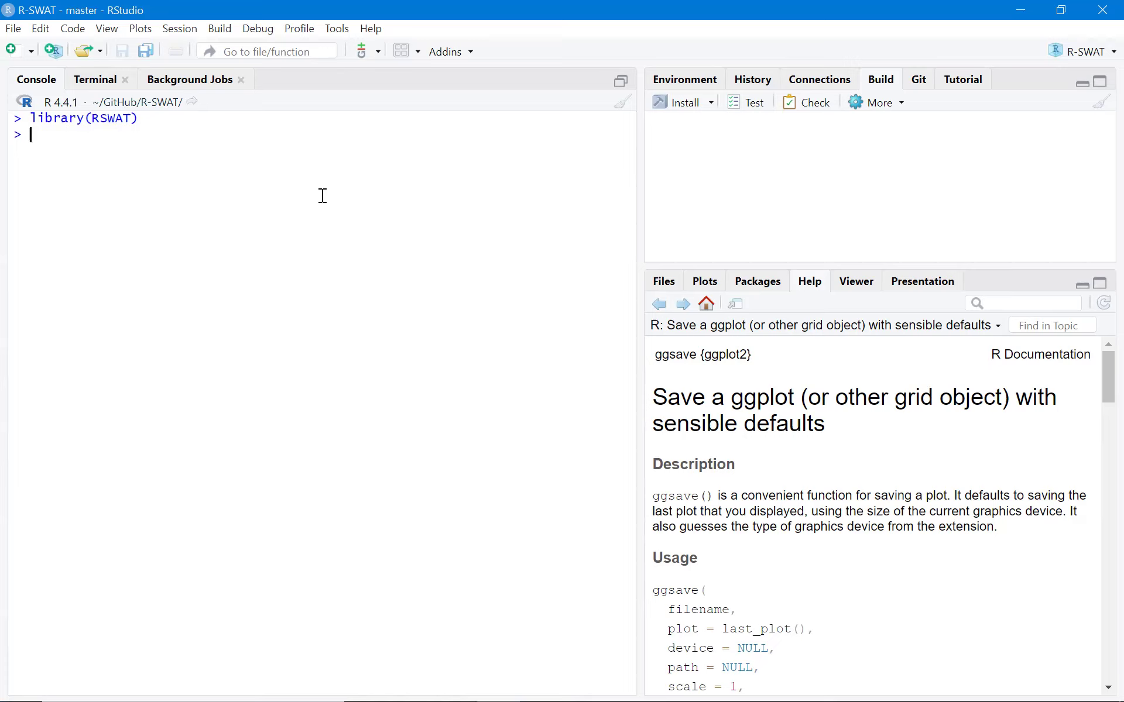
# Launch the RSWAT app by running showRSWAT() in the console.
pyautogui.write('showRSWAT(')
pyautogui.press('Return')
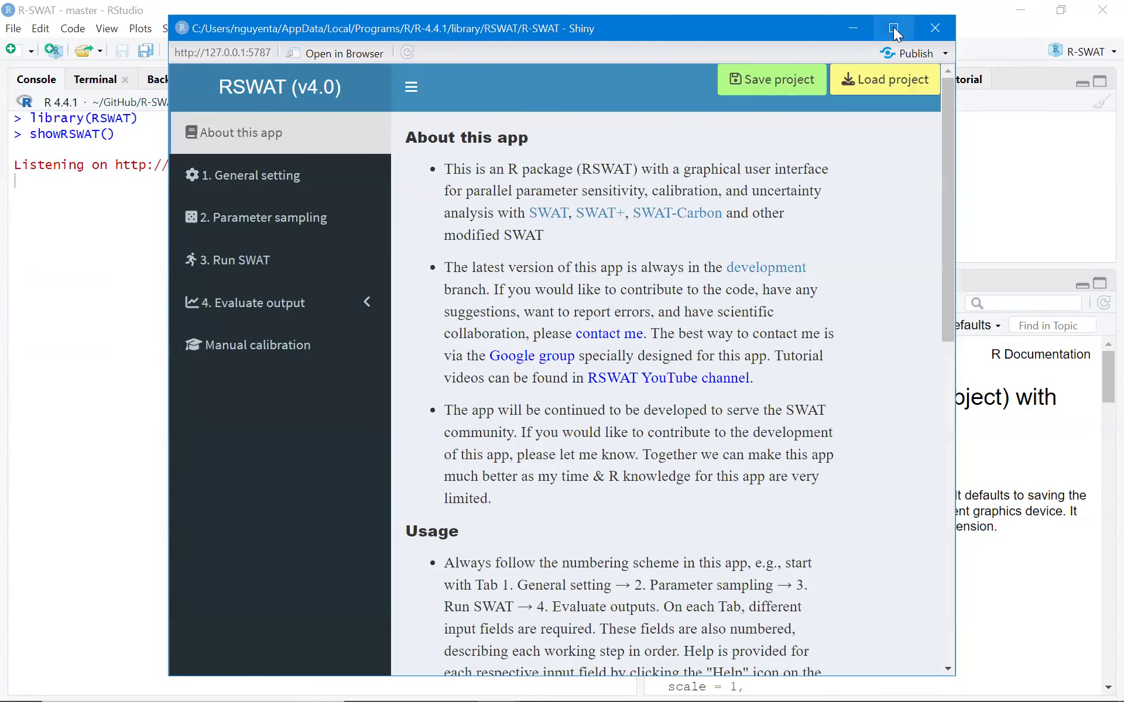
# Maximize the RSWAT window and choose SWAT as the project type.
pyautogui.click(894, 29)
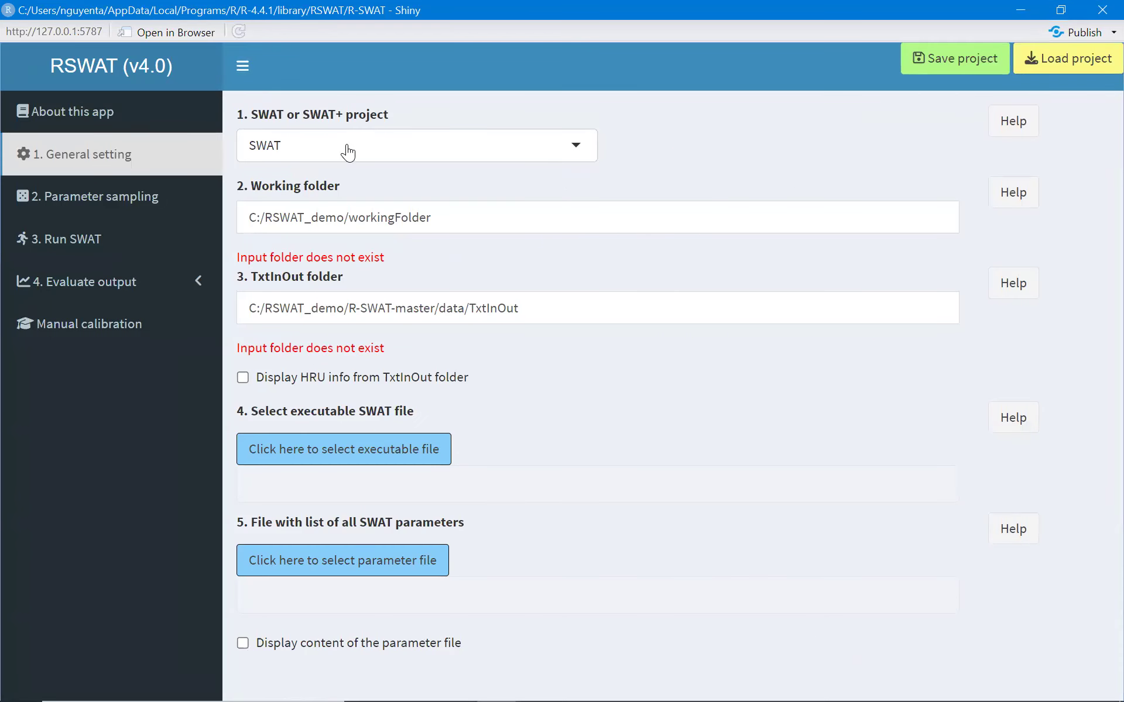
pyautogui.click(348, 149)
pyautogui.click(333, 182)
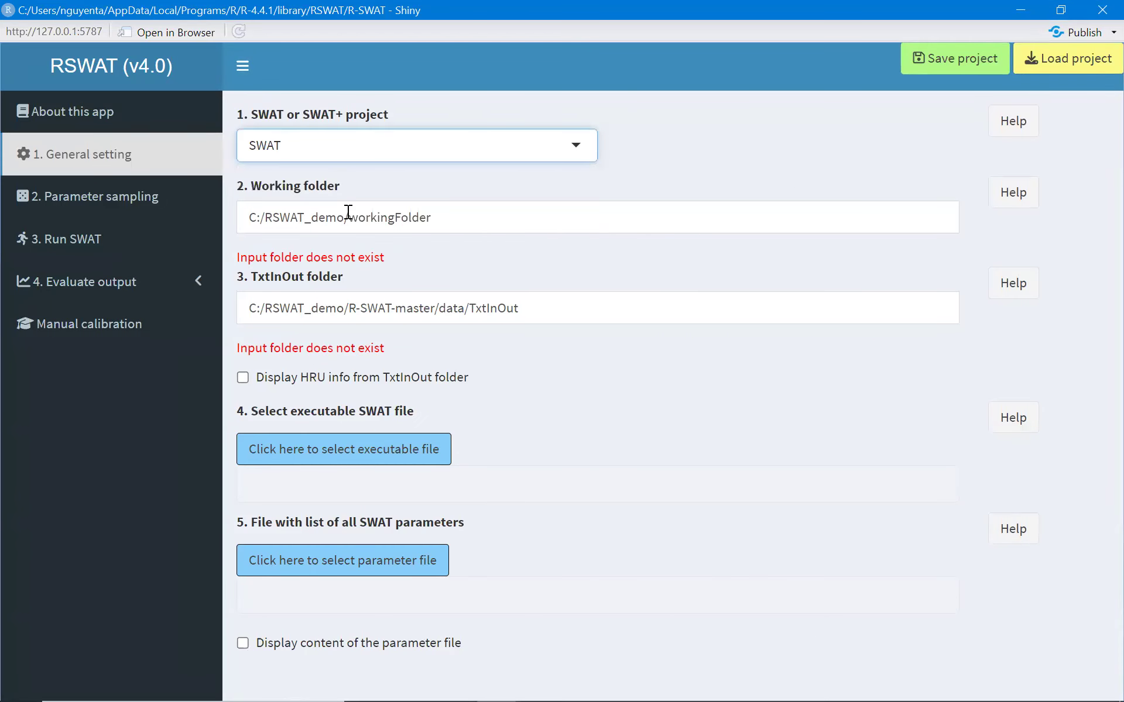
# Set the working folder to C:\rswat_examples\workingFolder by copying its path from File Explorer.
pyautogui.click(411, 683)
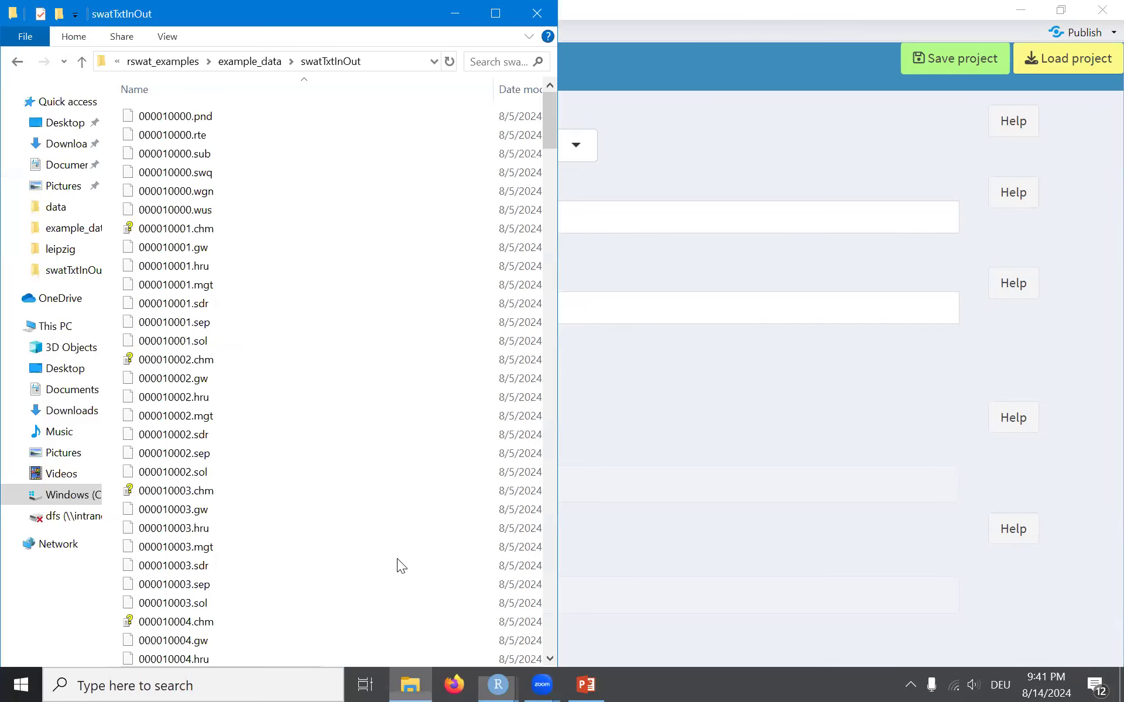
pyautogui.click(235, 68)
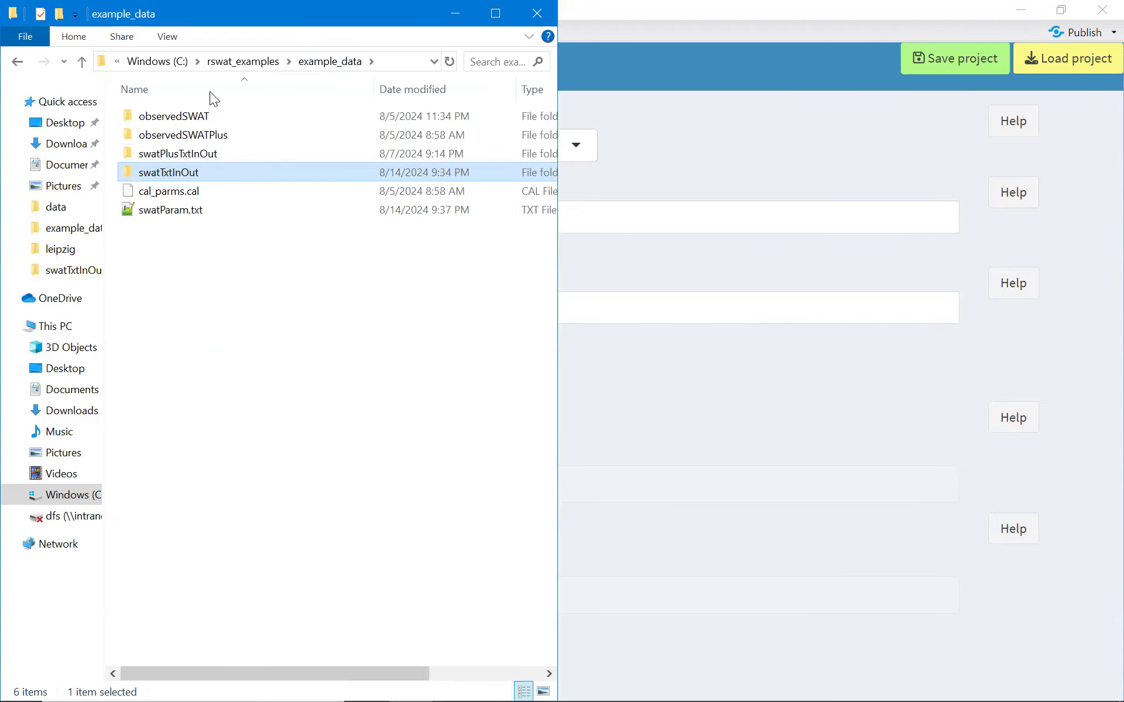
pyautogui.click(234, 62)
pyautogui.doubleClick(210, 138)
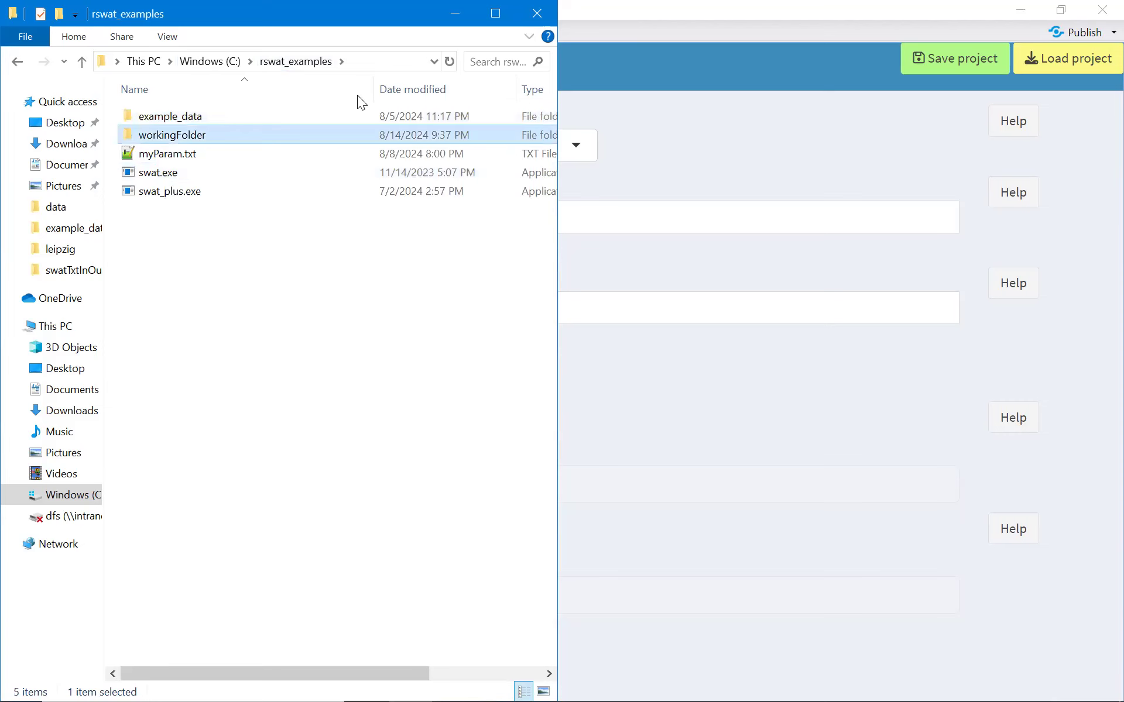
pyautogui.click(397, 55)
pyautogui.click(696, 155)
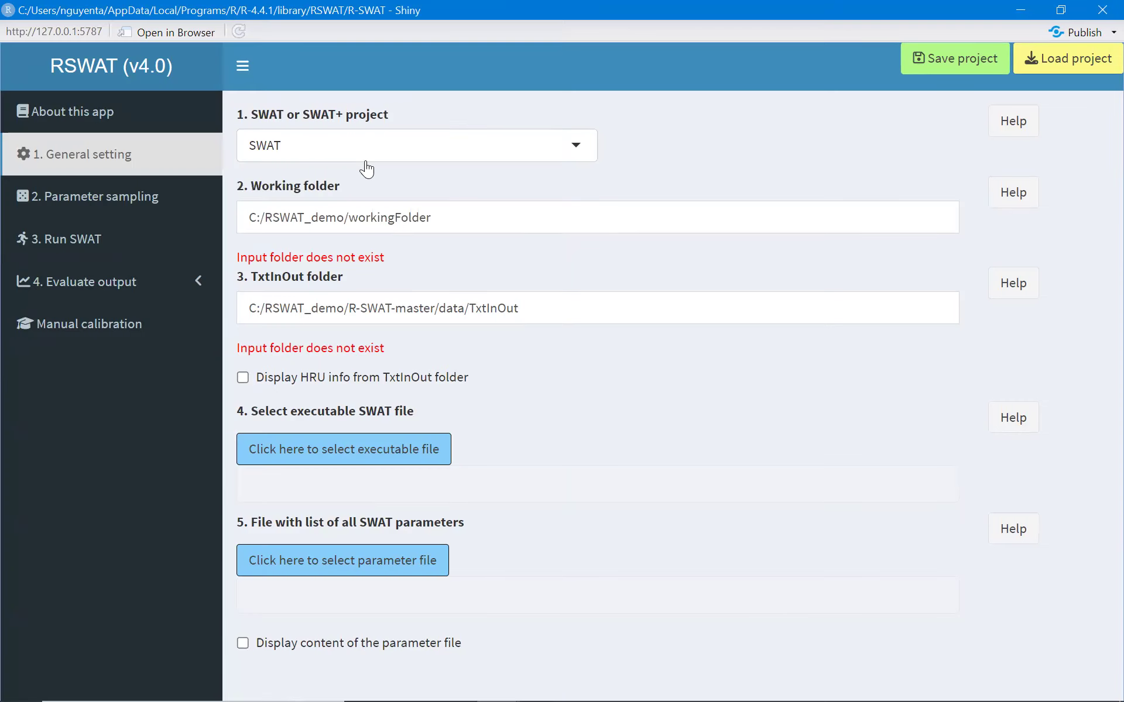
pyautogui.moveTo(470, 220); pyautogui.dragTo(106, 205)
pyautogui.hotkey('ctrl', 'v')
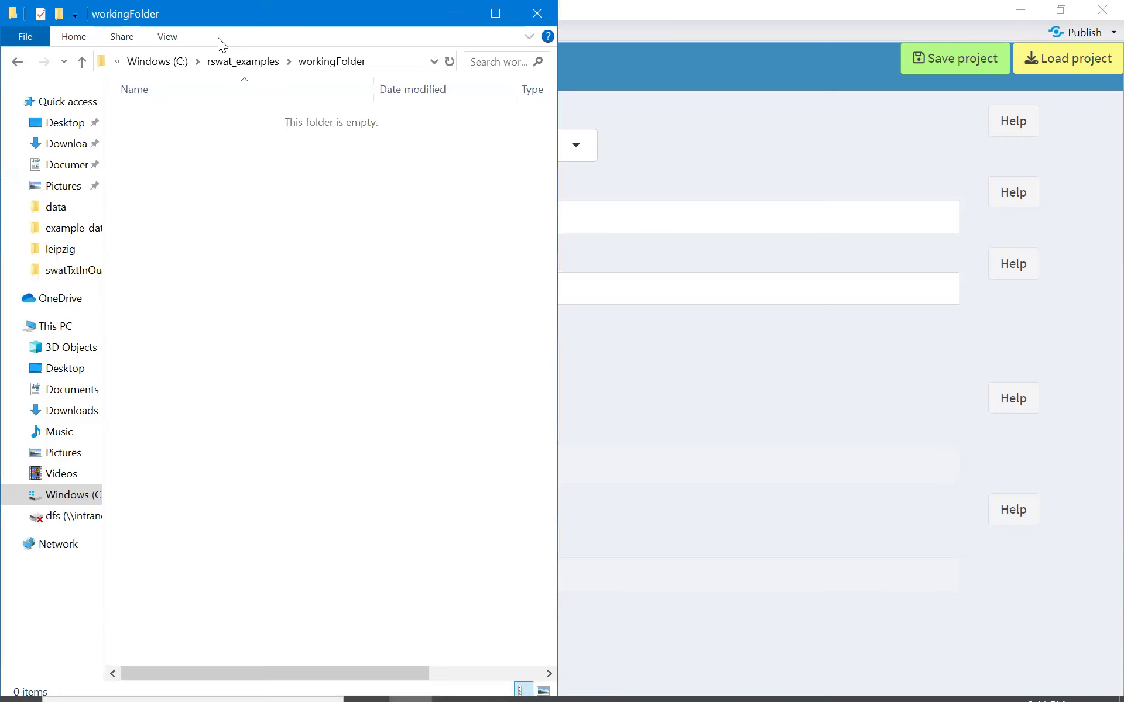
# Set the TxtInOut folder to C:\rswat_examples\example_data\swatTxtInOut by copying its path from File Explorer.
pyautogui.click(242, 62)
pyautogui.click(202, 118)
pyautogui.doubleClick(202, 119)
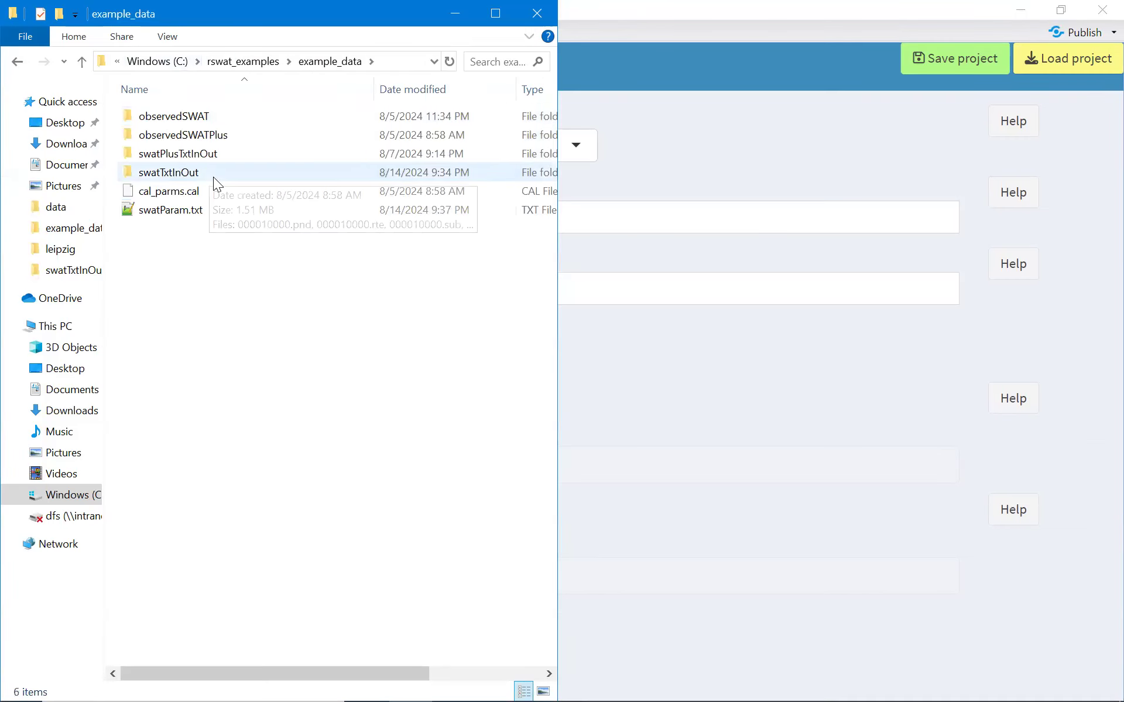
pyautogui.click(220, 155)
pyautogui.click(213, 190)
pyautogui.doubleClick(205, 173)
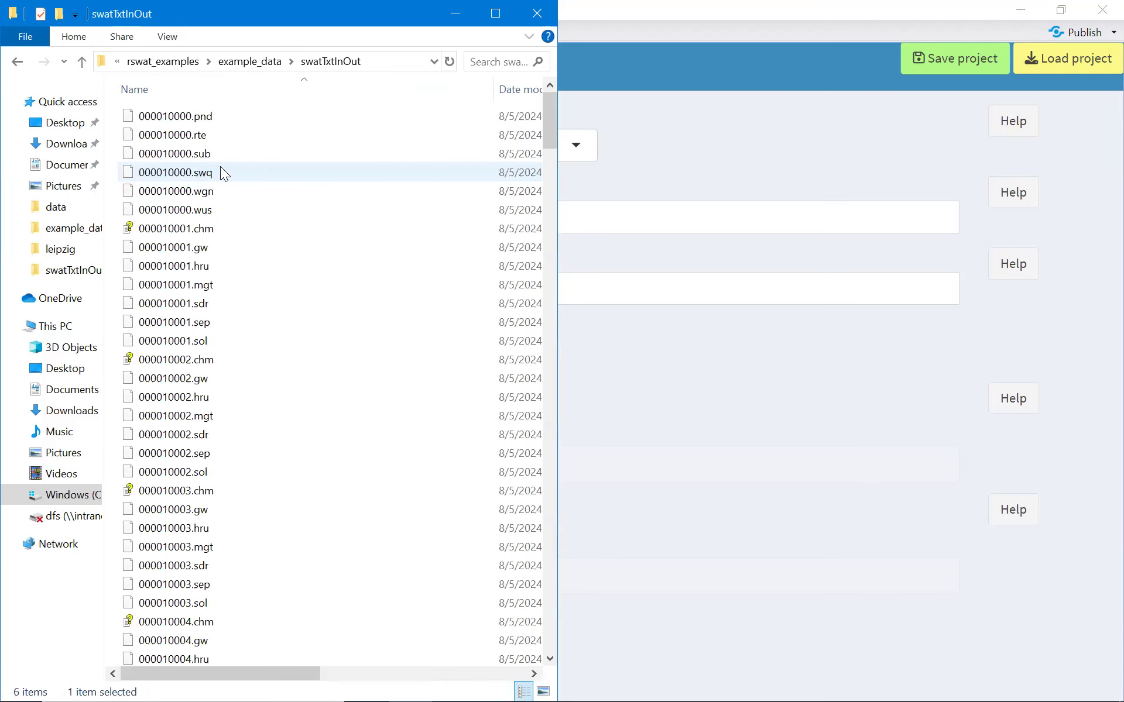
pyautogui.click(410, 56)
pyautogui.click(751, 143)
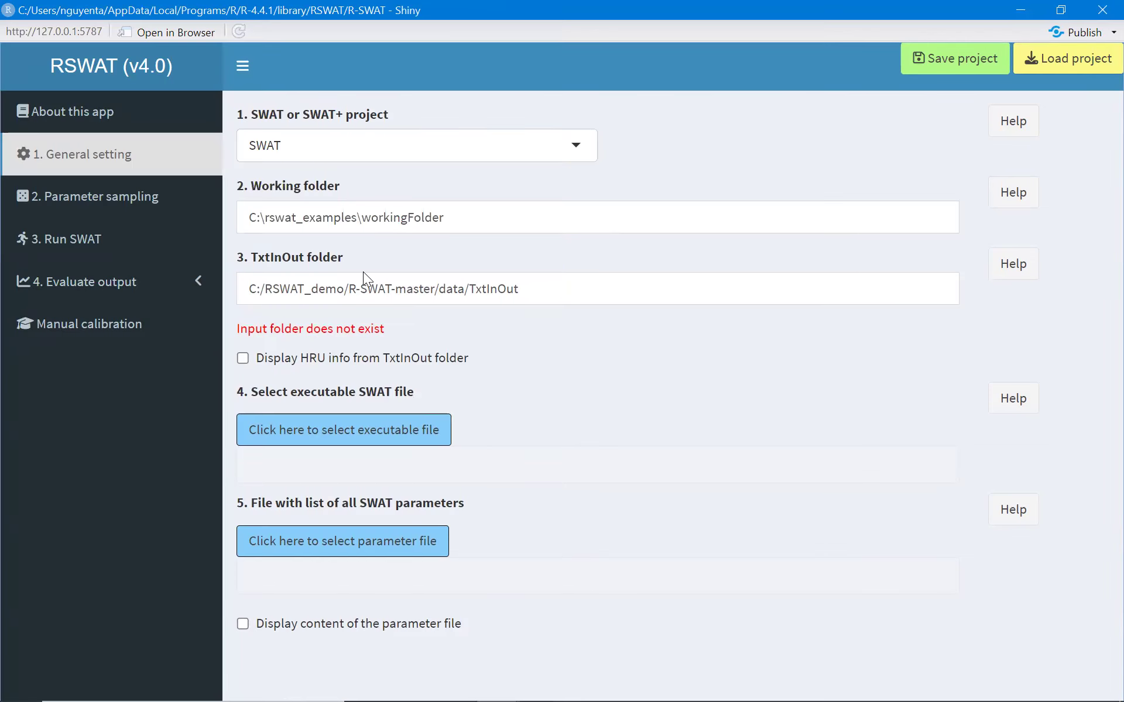
pyautogui.tripleClick(512, 289)
pyautogui.hotkey('ctrl', 'v')
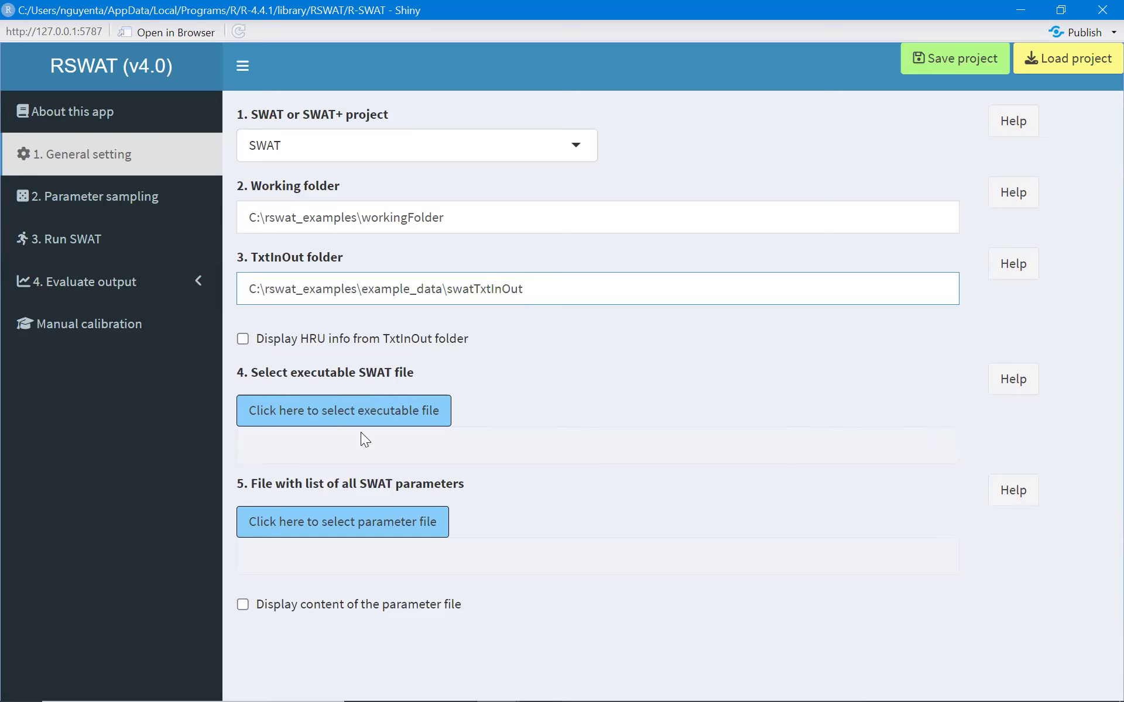
# Select swat.exe in C:\rswat_examples as the executable SWAT file.
pyautogui.click(361, 416)
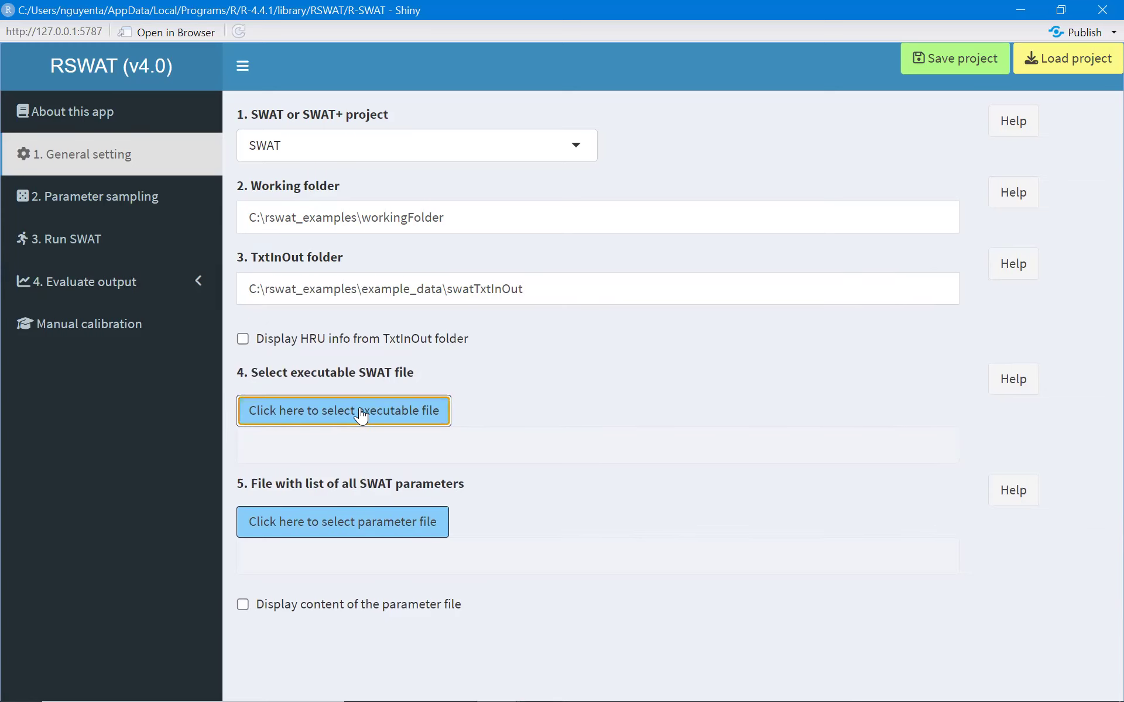
pyautogui.click(268, 389)
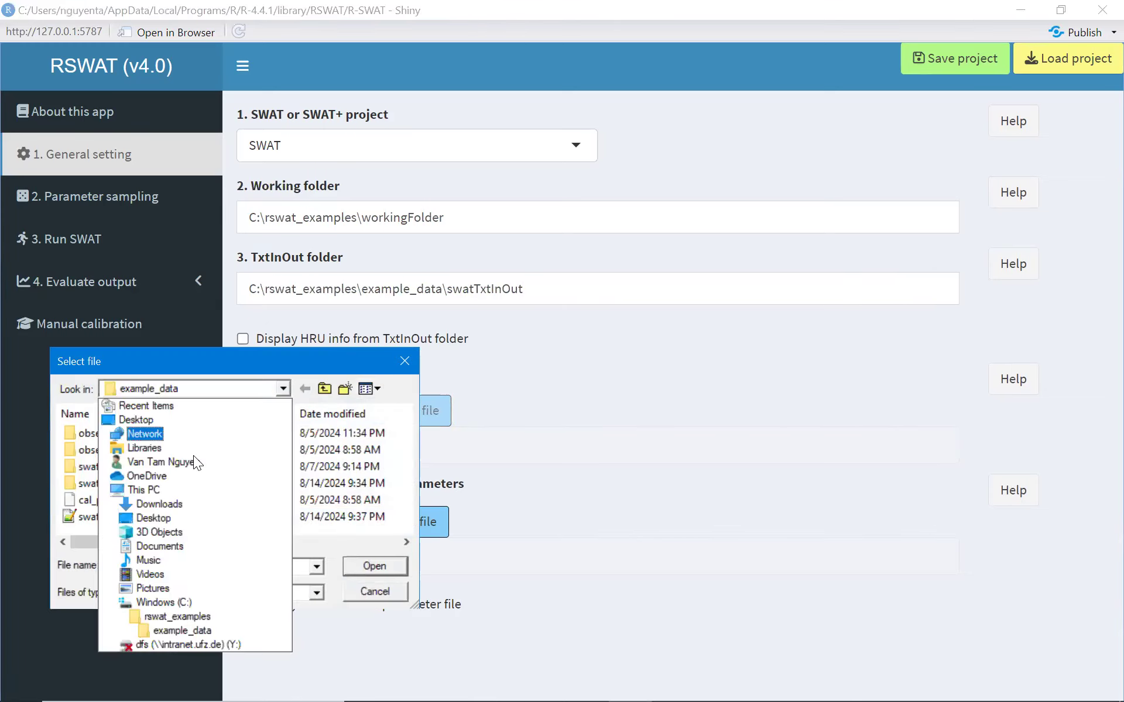
pyautogui.click(188, 616)
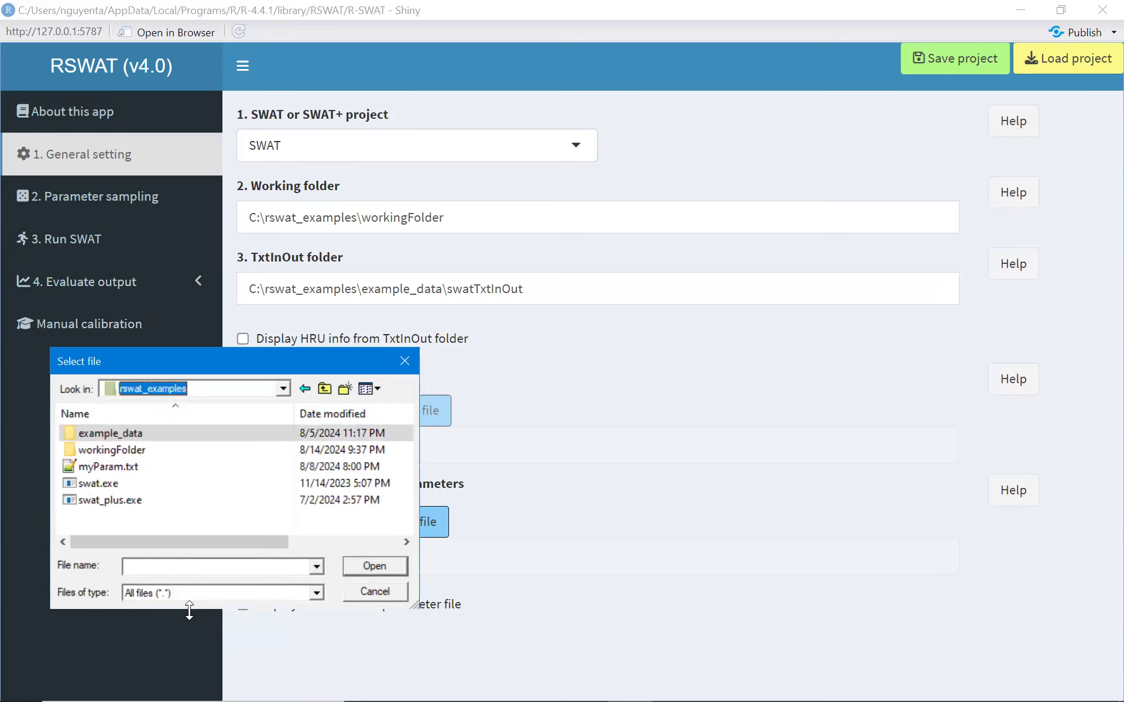
pyautogui.doubleClick(111, 478)
# Select swatParam.txt in the example_data folder as the file listing all SWAT parameters.
pyautogui.click(361, 522)
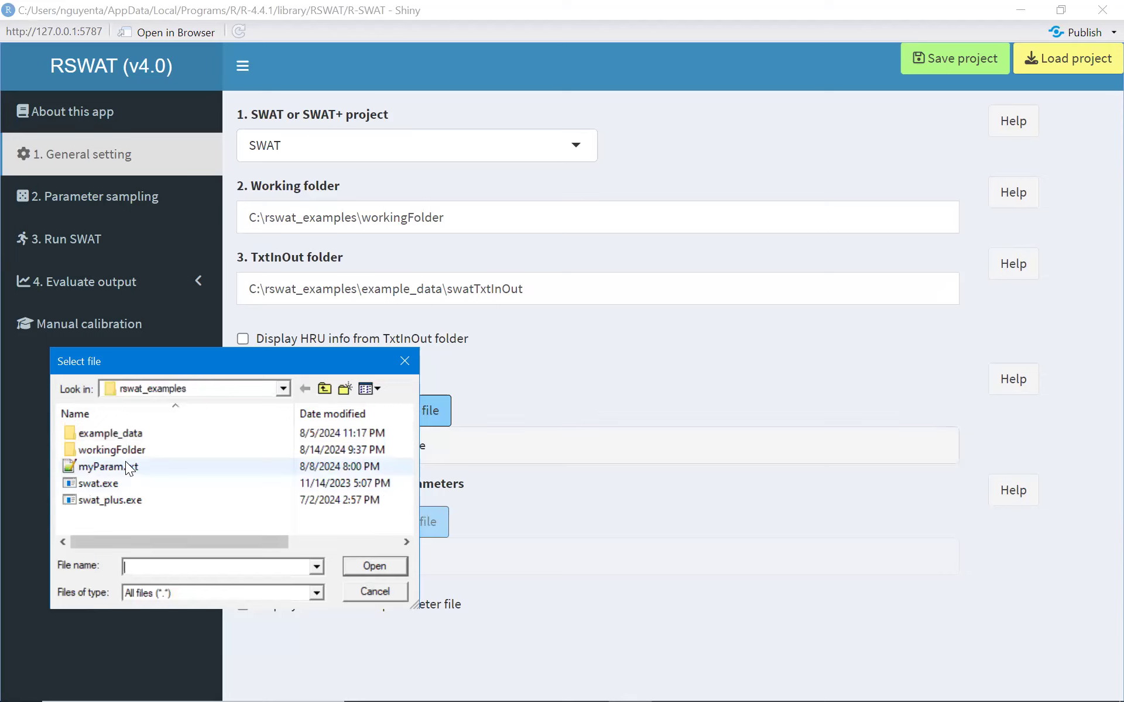
pyautogui.doubleClick(131, 433)
pyautogui.doubleClick(111, 516)
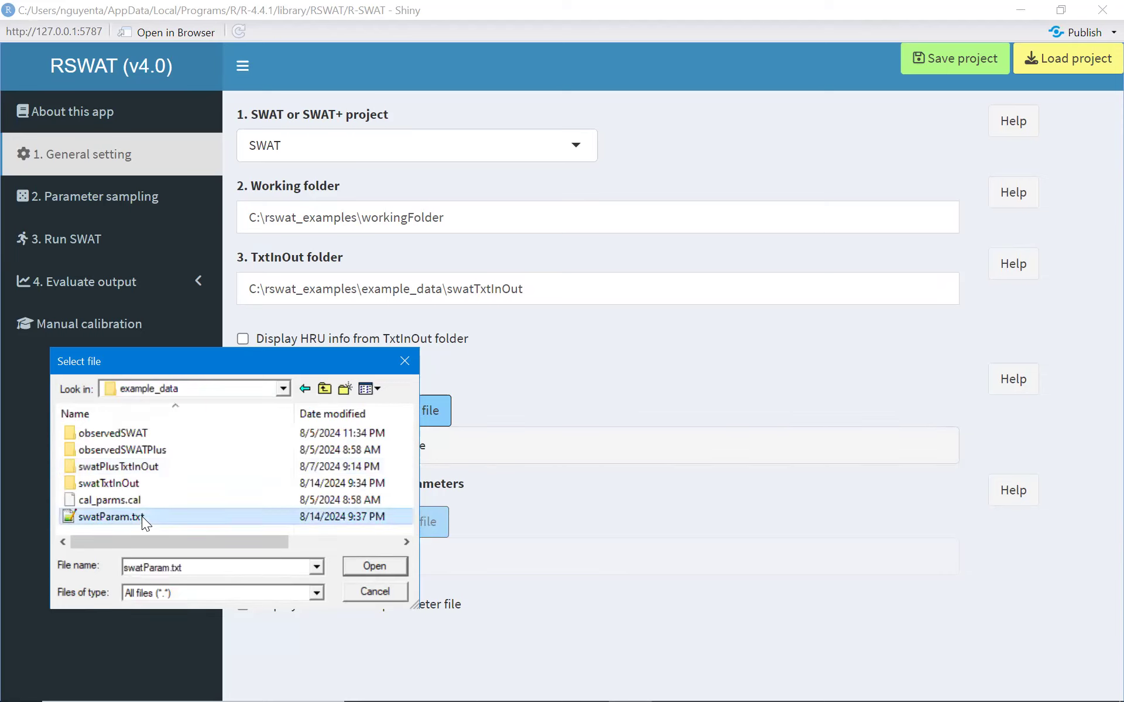
# Display and review the parameter file's contents, then hide them again.
pyautogui.click(242, 604)
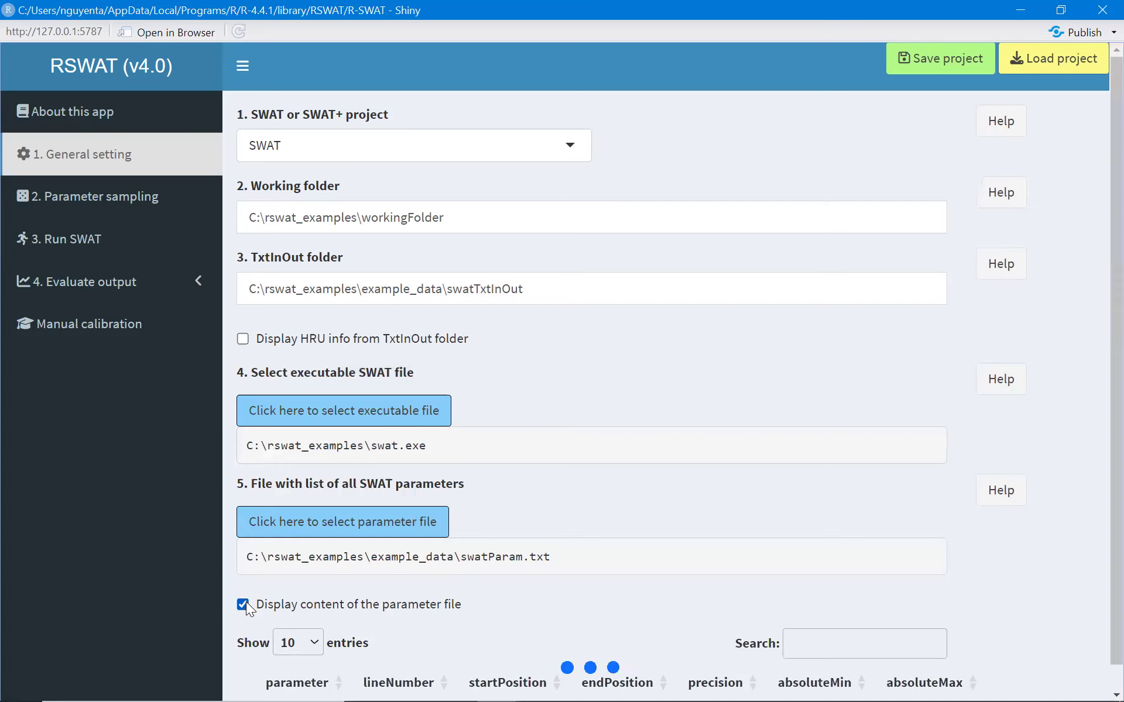
pyautogui.scroll(-3, 399, 557)
pyautogui.moveTo(279, 543); pyautogui.dragTo(1067, 503)
pyautogui.click(1073, 488)
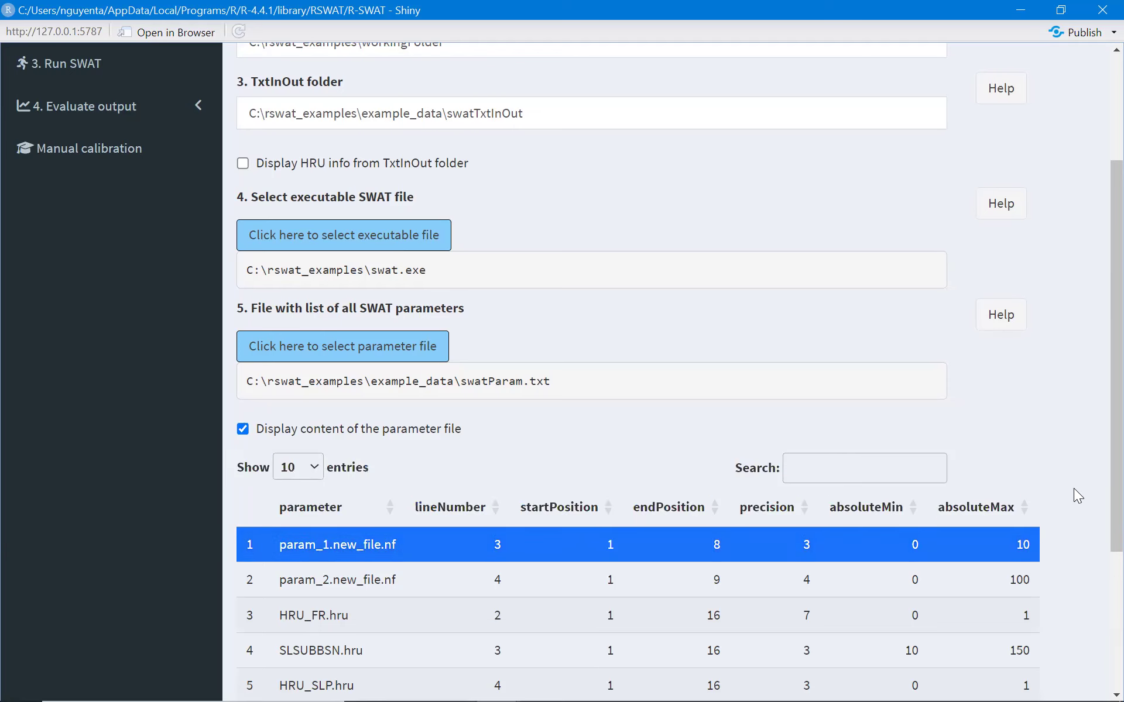
pyautogui.scroll(3, 302, 537)
pyautogui.click(242, 604)
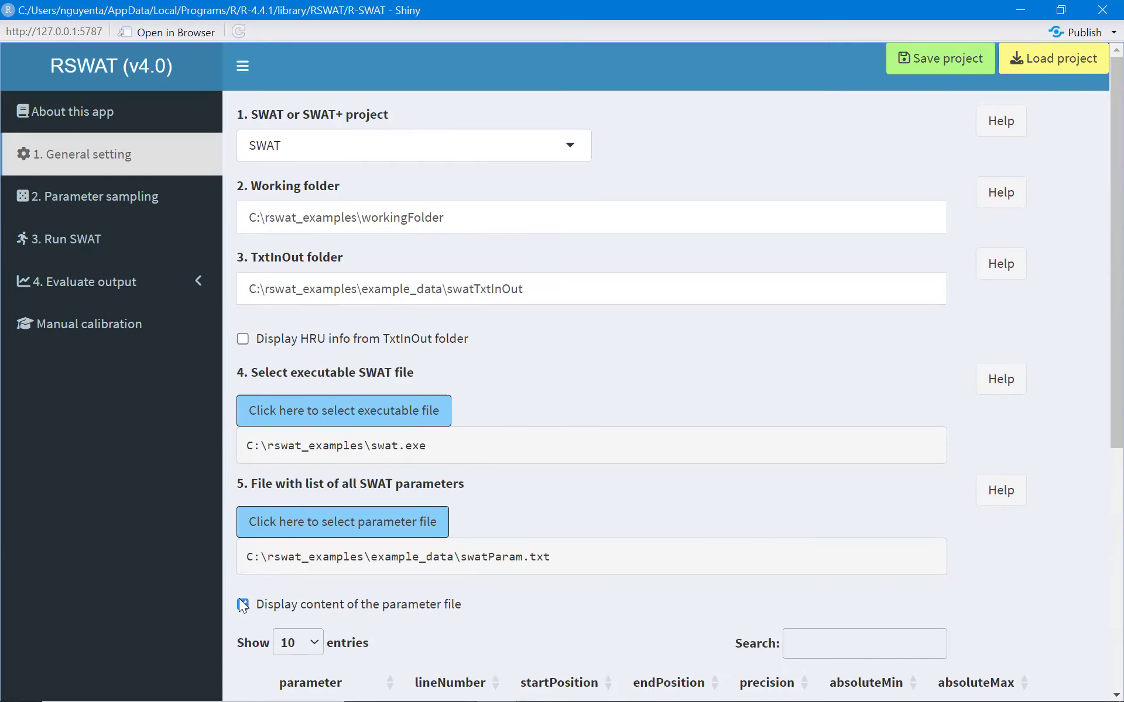
# In Parameter sampling, copy param_1.new_file.nf from the parameter help list and paste it as the eighth parameter.
pyautogui.click(82, 202)
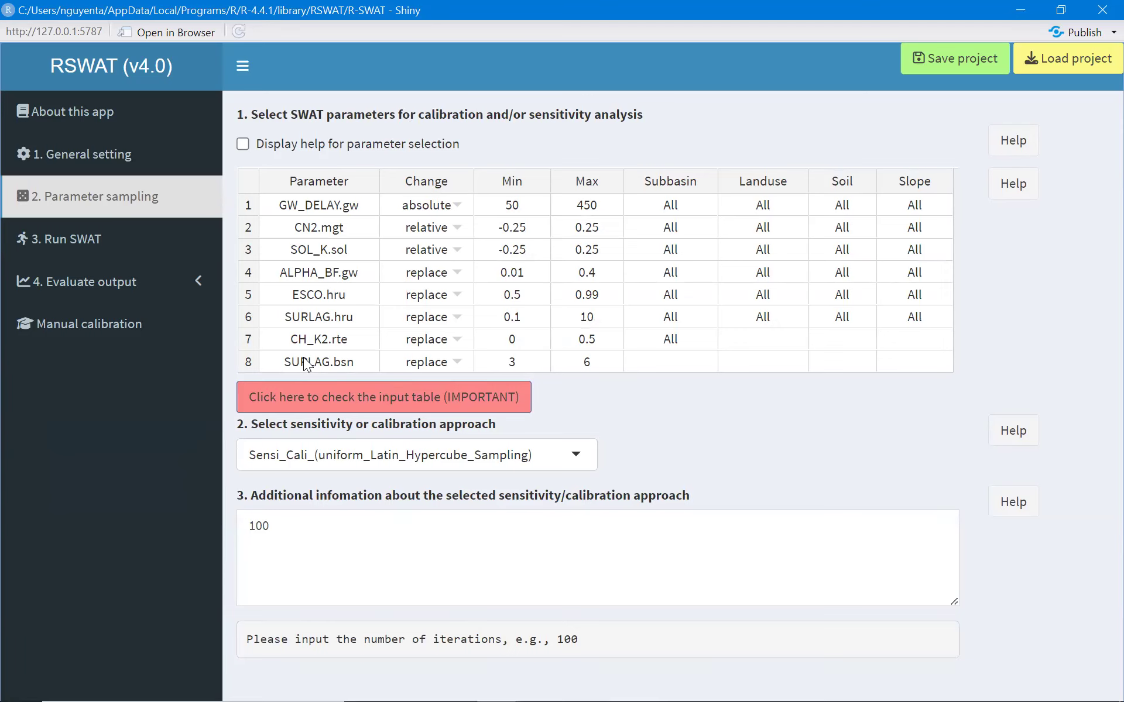
pyautogui.click(242, 144)
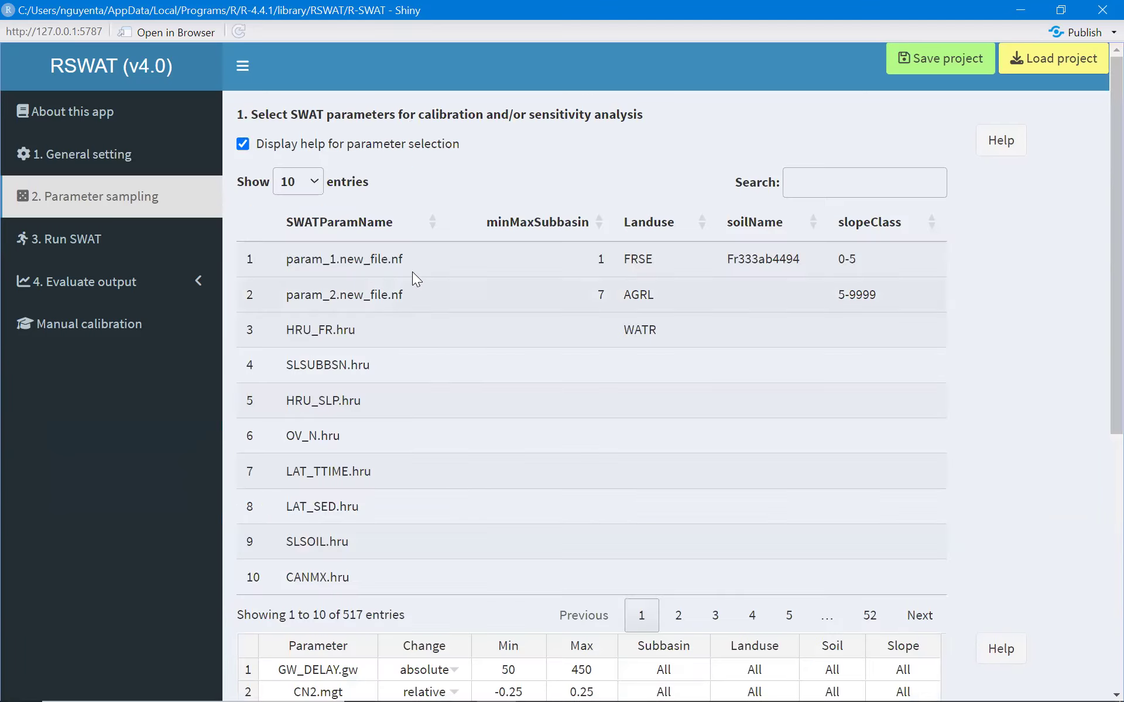
pyautogui.moveTo(412, 266); pyautogui.dragTo(273, 259)
pyautogui.hotkey('ctrl', 'c')
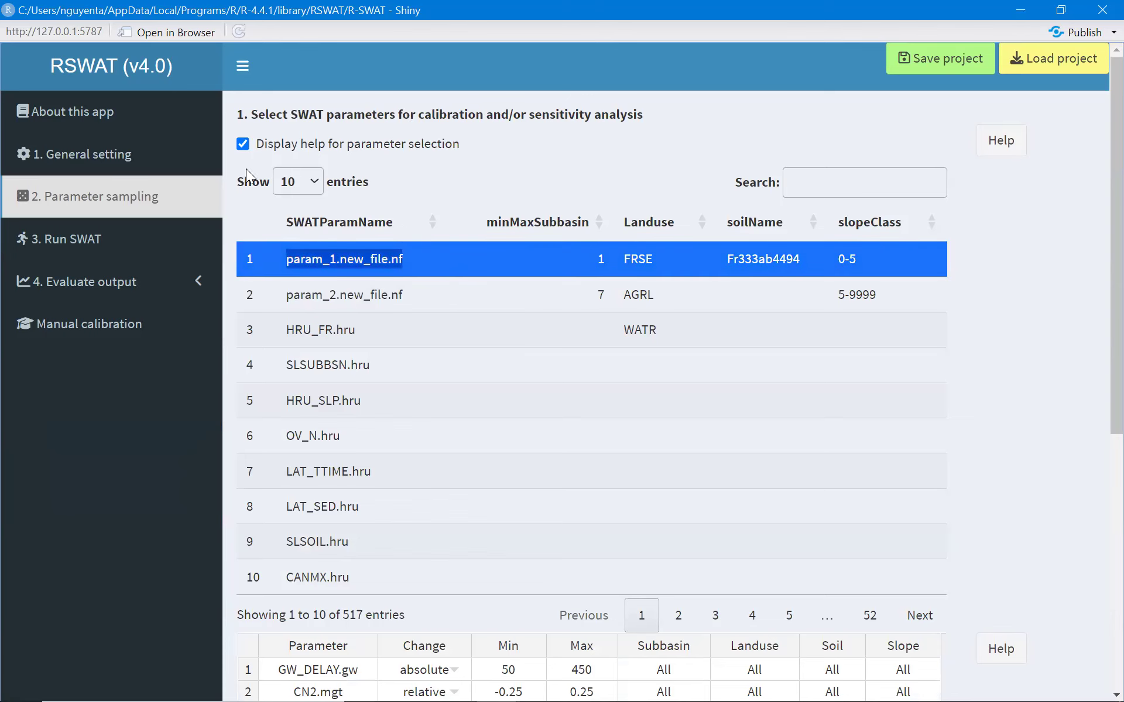
pyautogui.click(243, 144)
pyautogui.click(344, 359)
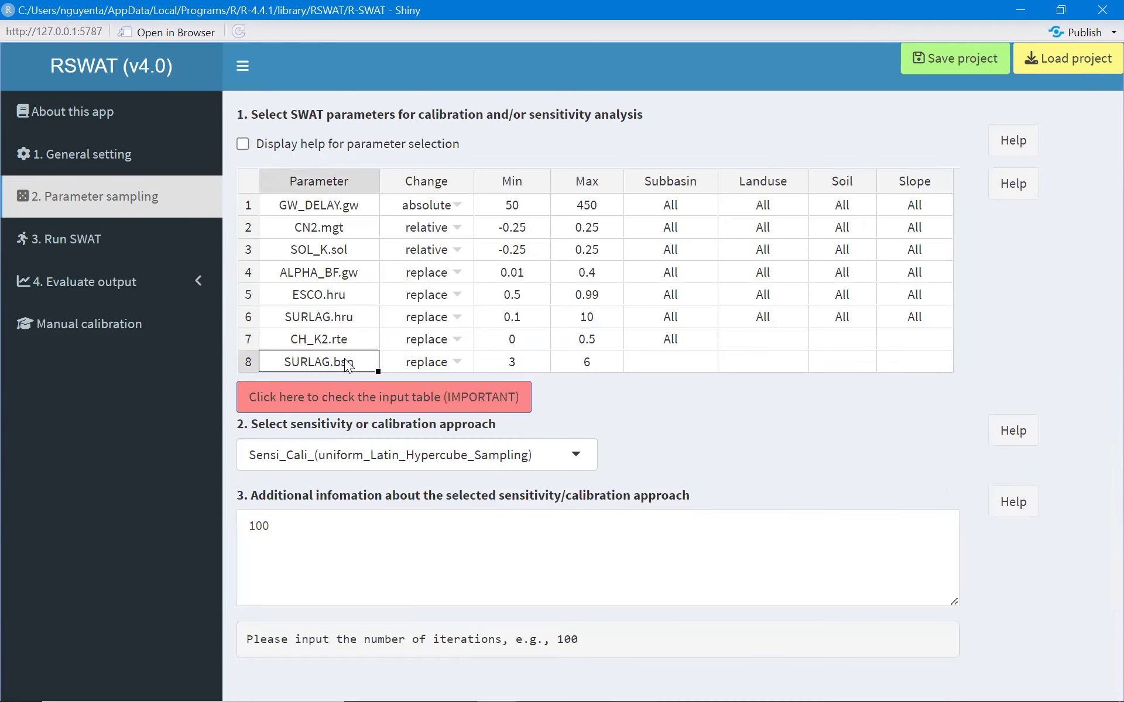
pyautogui.hotkey('ctrl', 'v')
# Set param_1.new_file.nf's change method to replace with a range of 3 to 6.
pyautogui.click(445, 361)
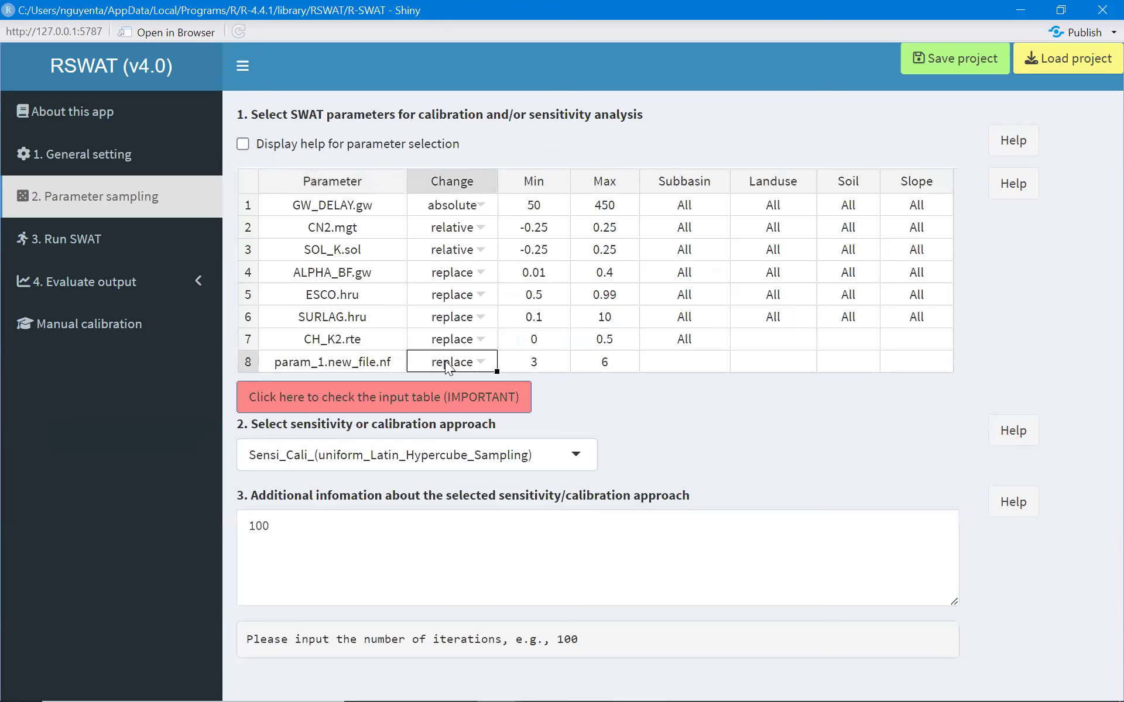
pyautogui.click(445, 360)
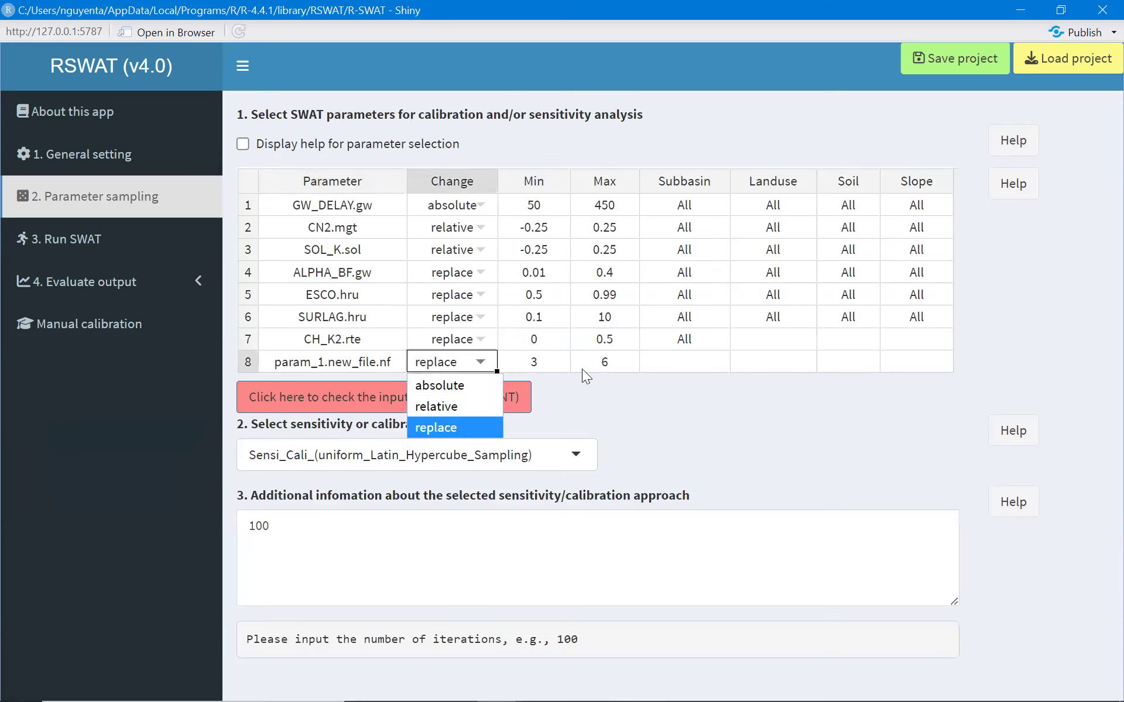
pyautogui.click(589, 397)
pyautogui.click(455, 368)
pyautogui.click(454, 370)
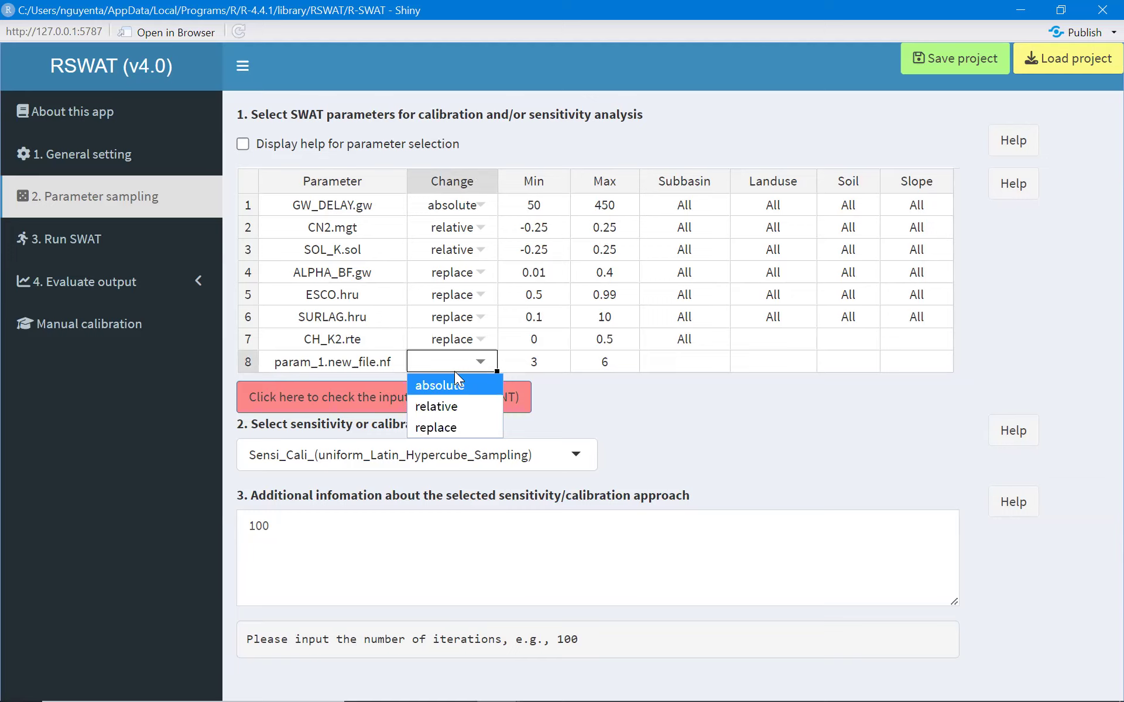
pyautogui.click(450, 423)
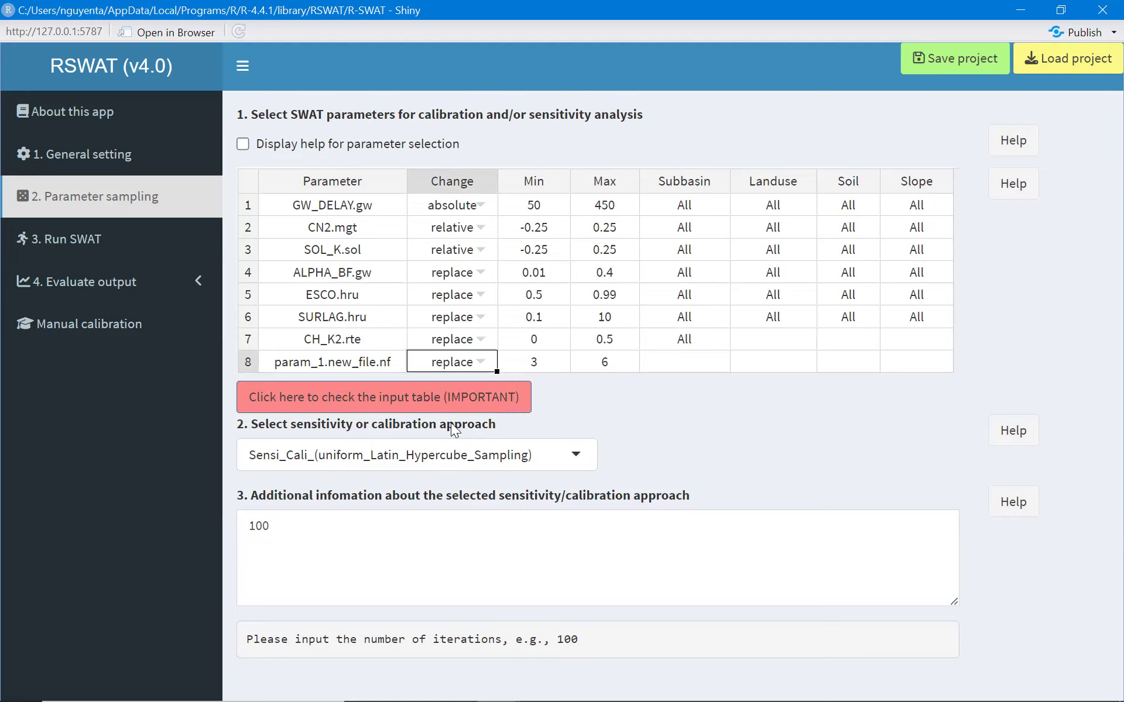
pyautogui.click(533, 364)
pyautogui.click(636, 362)
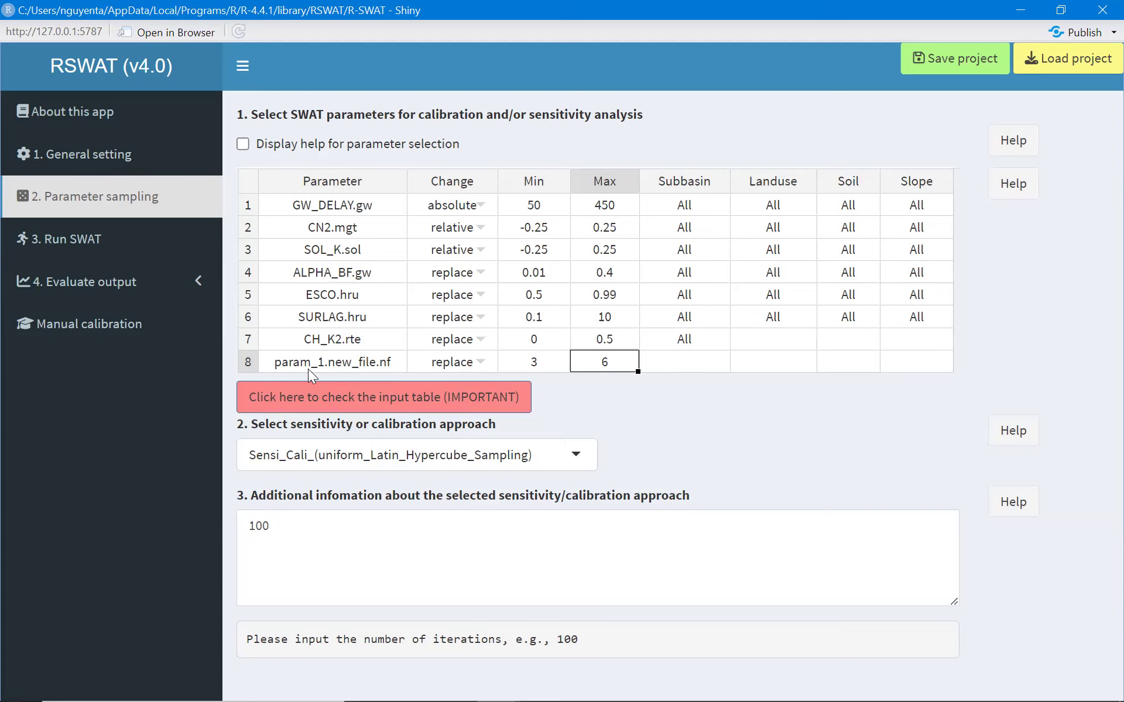
# Check the parameter input table and set the number of iterations to 2.
pyautogui.click(344, 402)
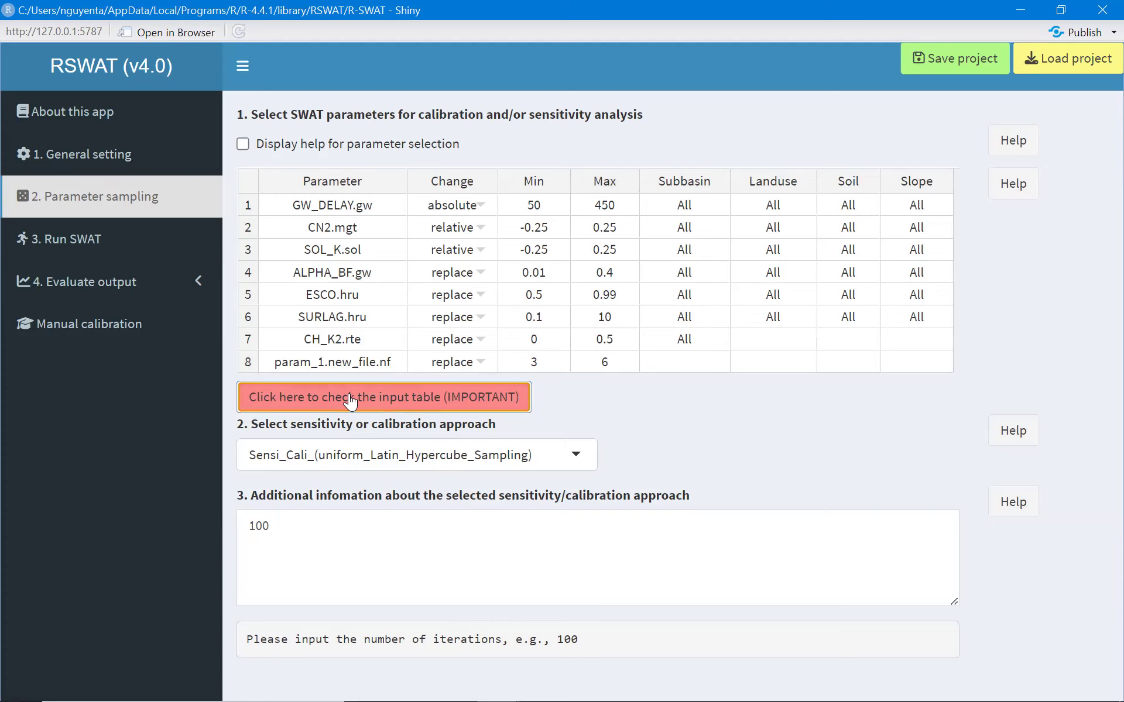
pyautogui.scroll(-1, 390, 462)
pyautogui.scroll(-1, 391, 465)
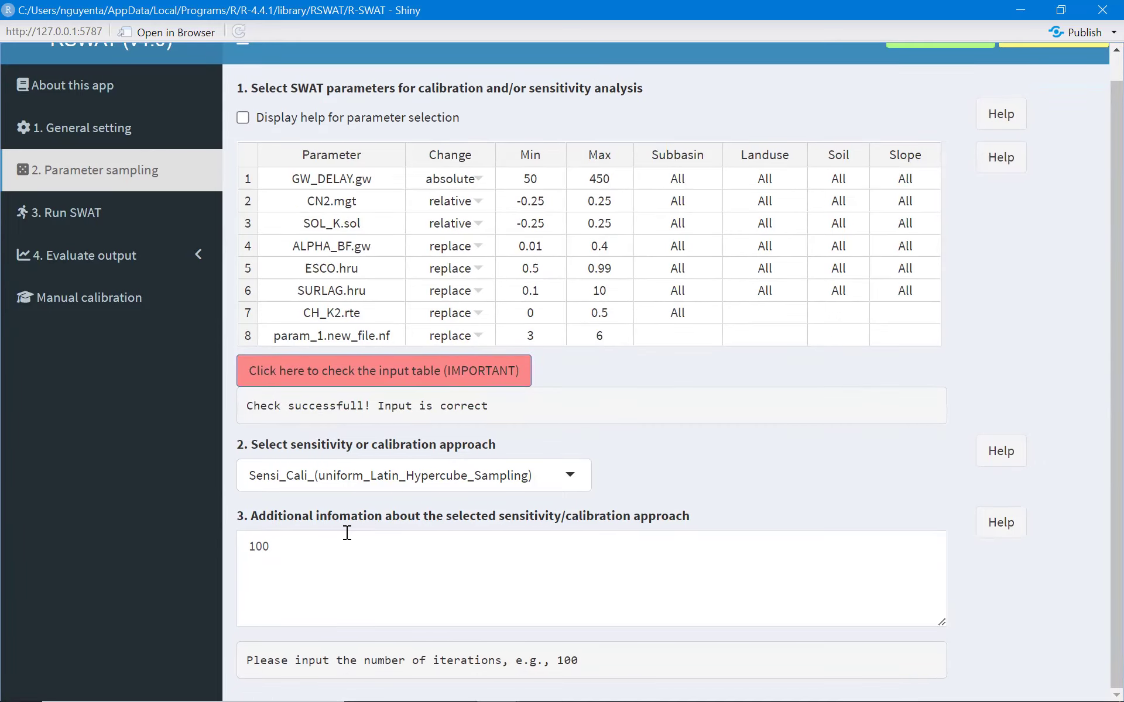
pyautogui.tripleClick(310, 559)
pyautogui.write('2')
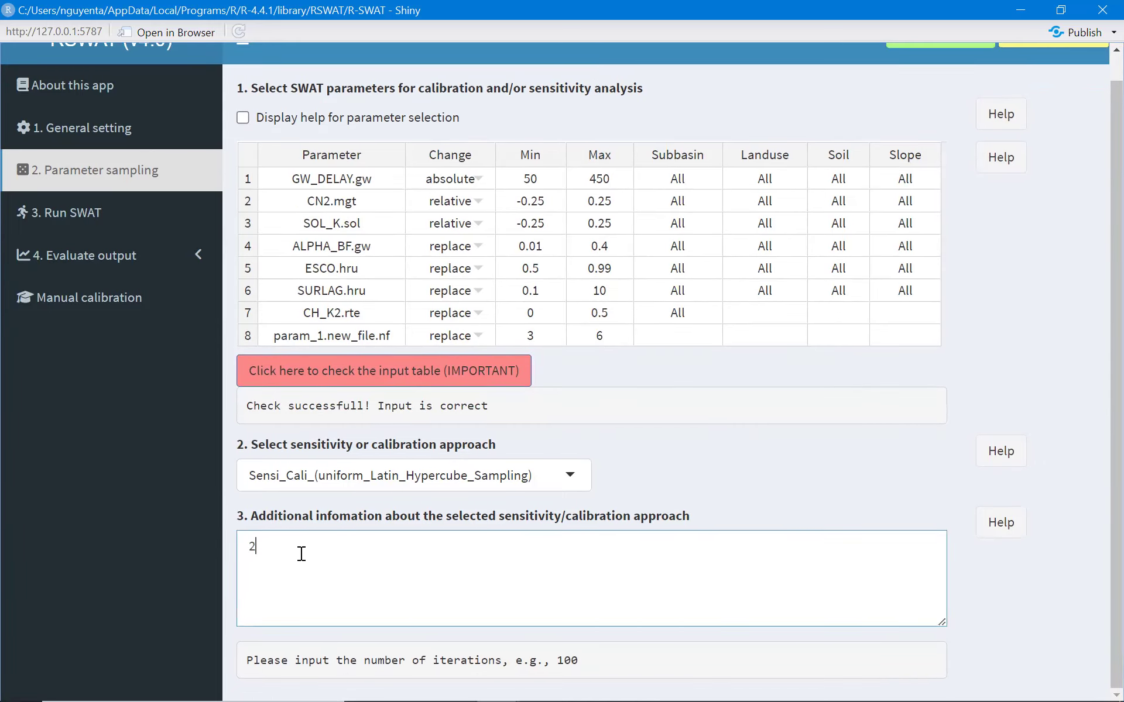
# In Run SWAT, set the number of parallel runs to 4 threads.
pyautogui.click(99, 213)
pyautogui.moveTo(246, 192); pyautogui.dragTo(248, 258)
pyautogui.rightClick(248, 257)
pyautogui.click(313, 343)
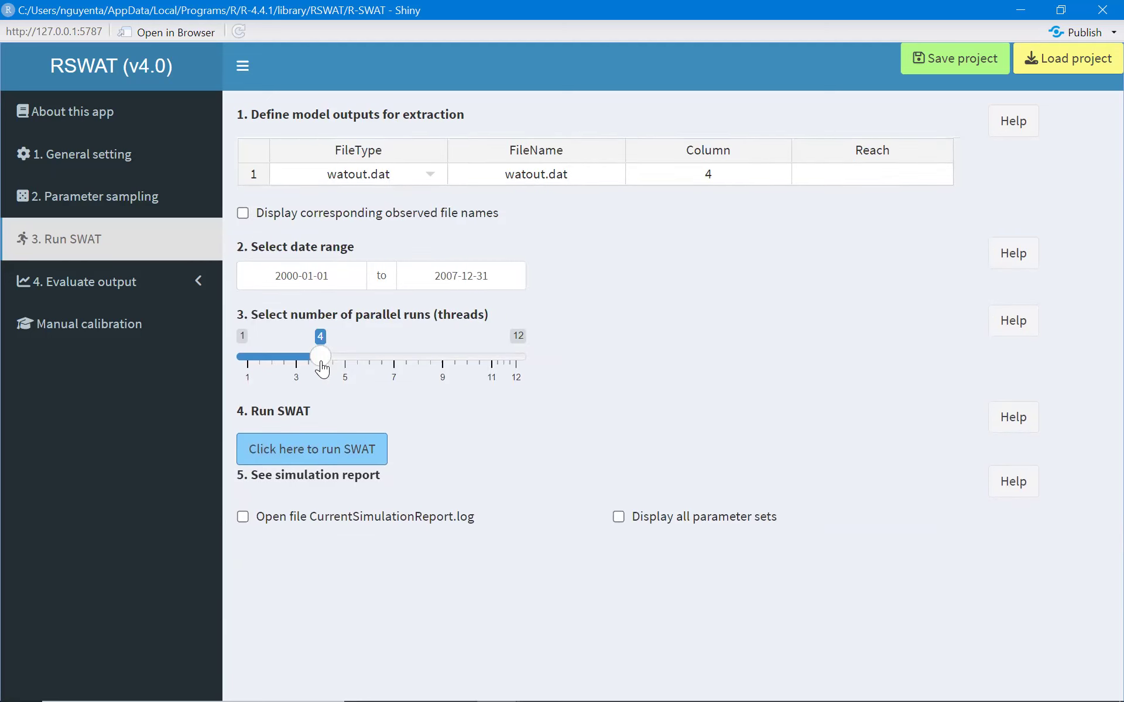
# Run SWAT and dismiss the running message.
pyautogui.click(314, 450)
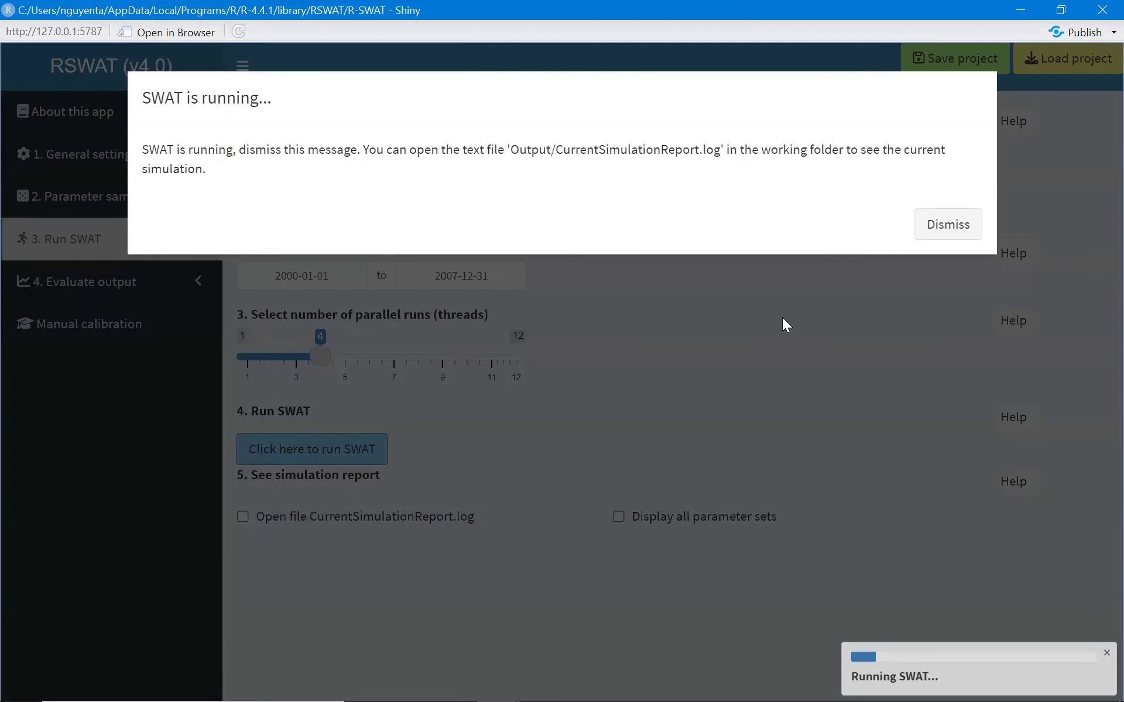
pyautogui.click(951, 234)
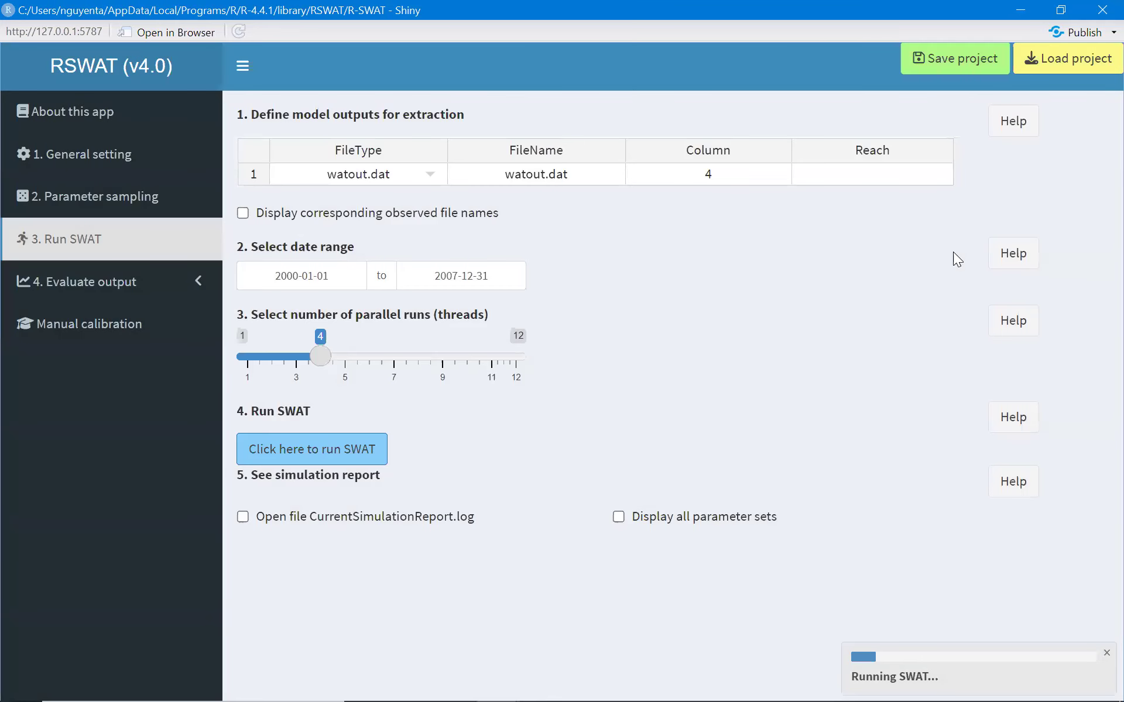
pyautogui.moveTo(331, 684)
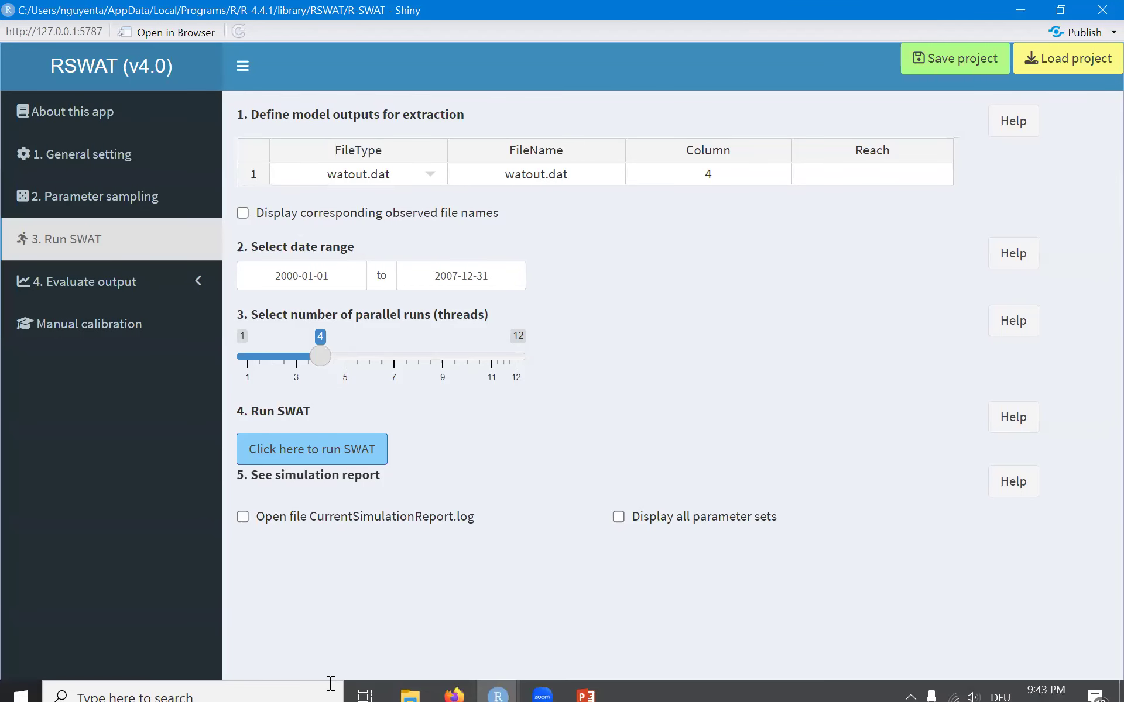
# Display all parameter sets and inspect the param_1.new_file.nf column in the simulation report table.
pyautogui.click(618, 516)
pyautogui.scroll(-1, 620, 518)
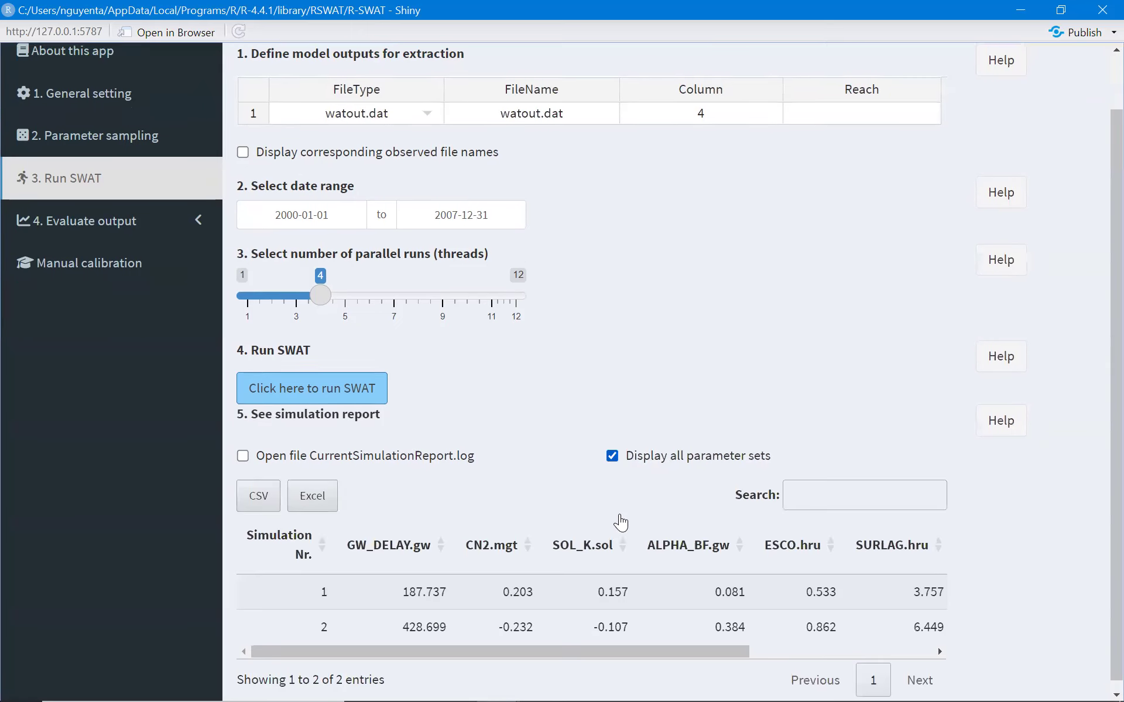
pyautogui.hscroll(3, 621, 521)
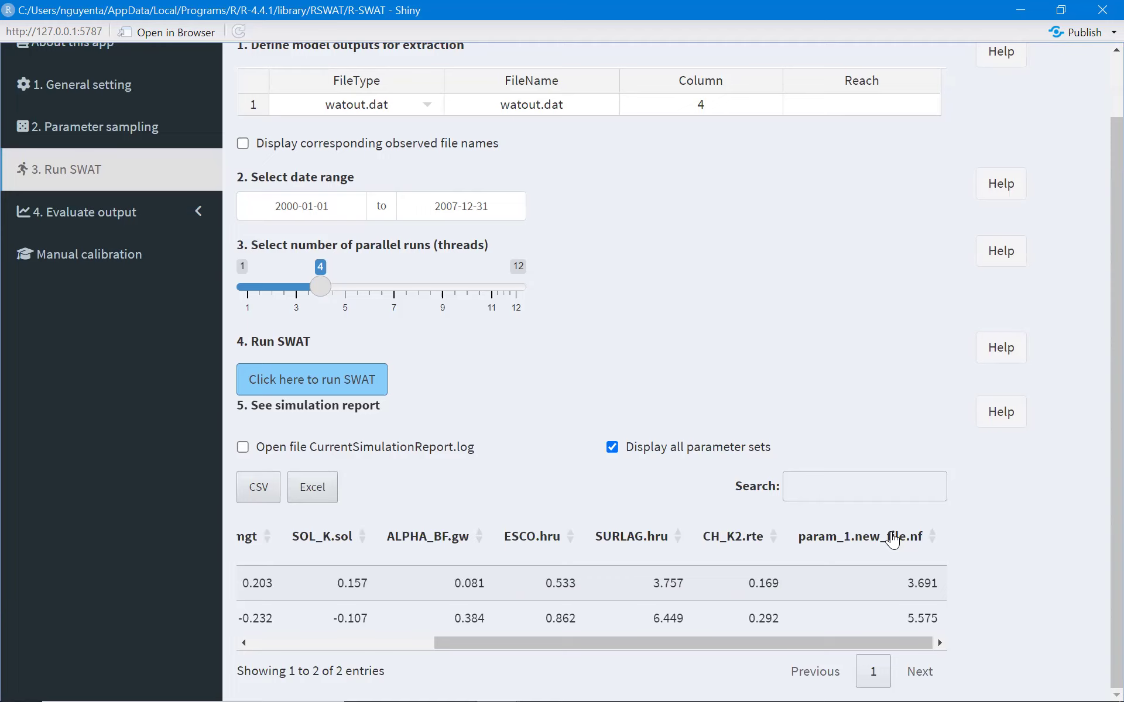
pyautogui.click(902, 585)
pyautogui.click(905, 582)
pyautogui.click(929, 585)
pyautogui.doubleClick(930, 584)
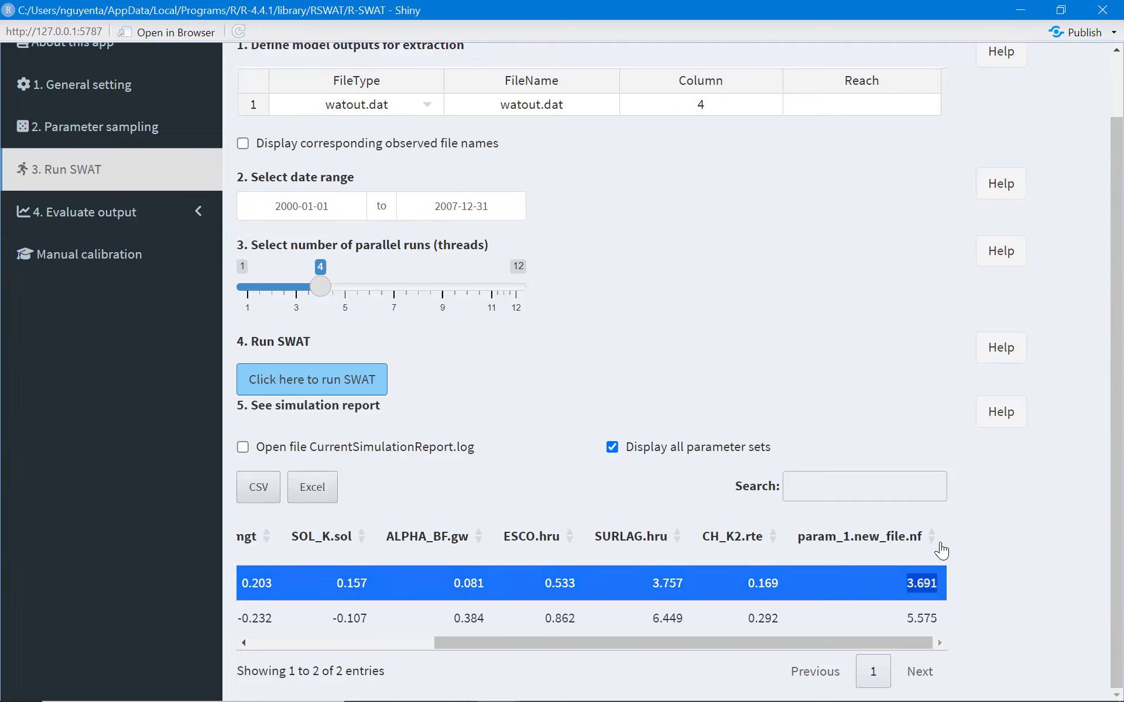
# Open the working folder's TxtInOut_1 directory in a file explorer beside the RSWAT window.
pyautogui.doubleClick(708, 7)
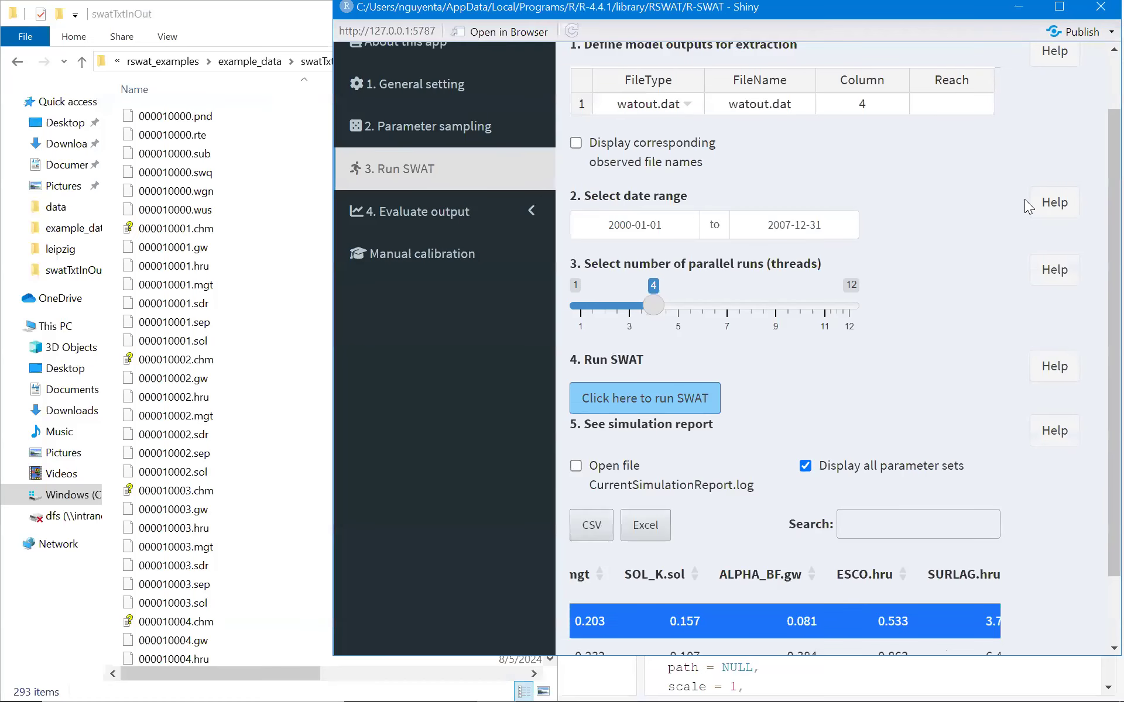
pyautogui.scroll(-3, 981, 547)
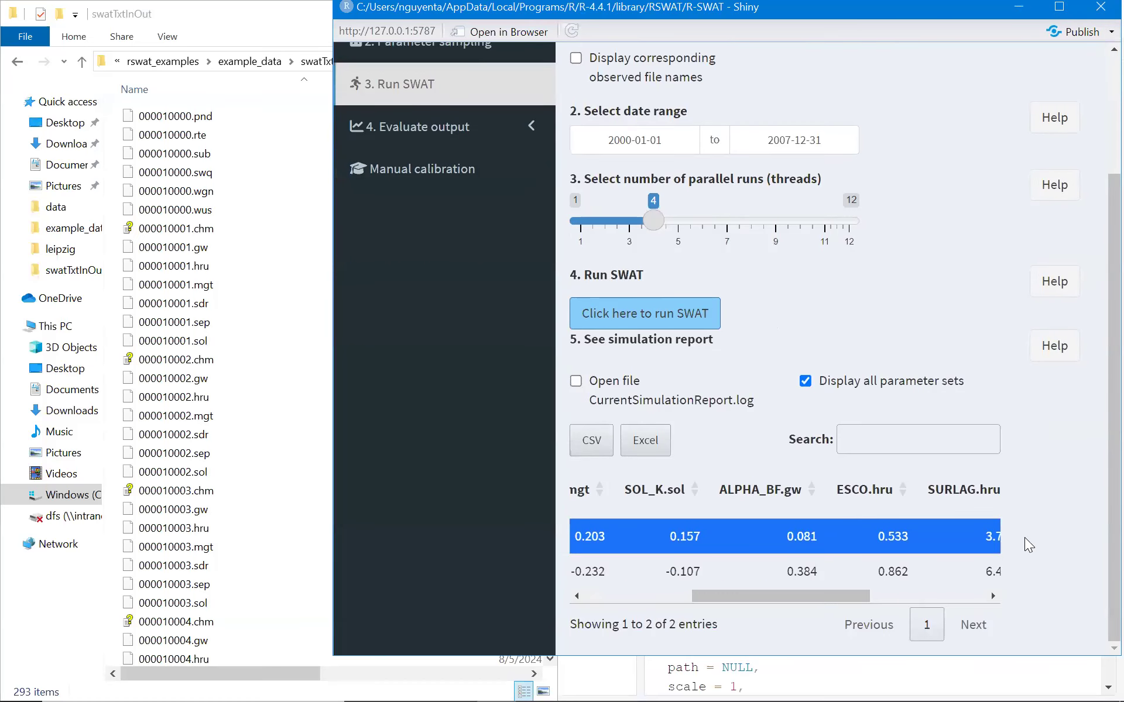
pyautogui.moveTo(810, 596); pyautogui.dragTo(928, 595)
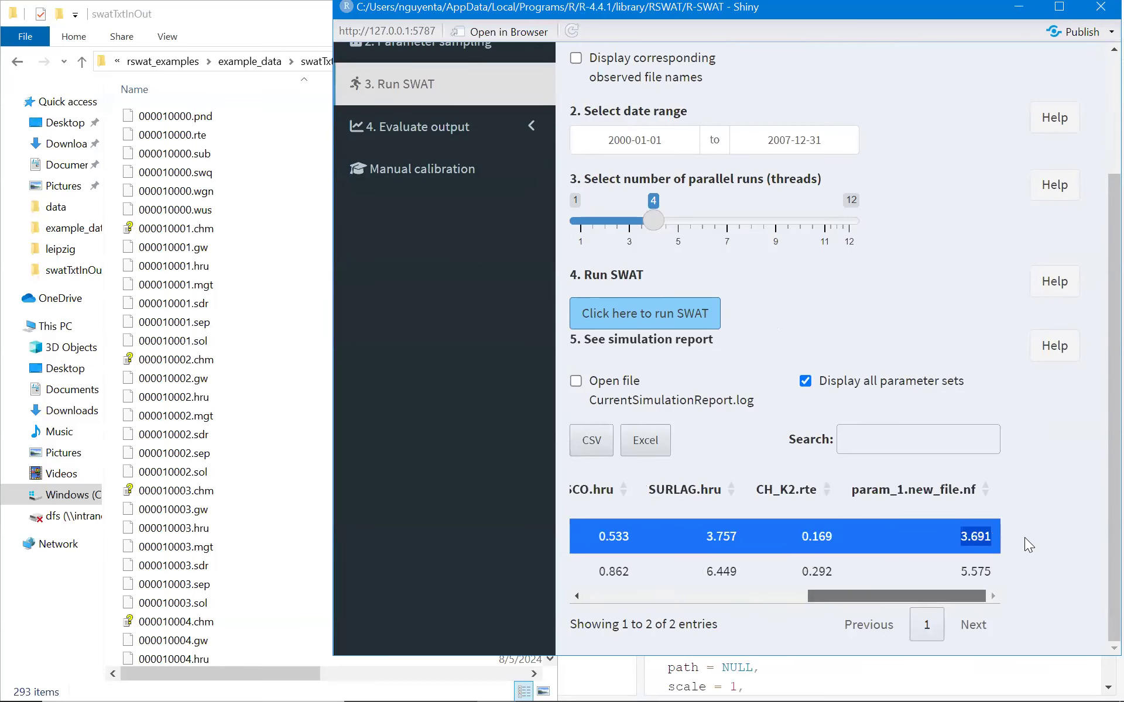
pyautogui.click(200, 104)
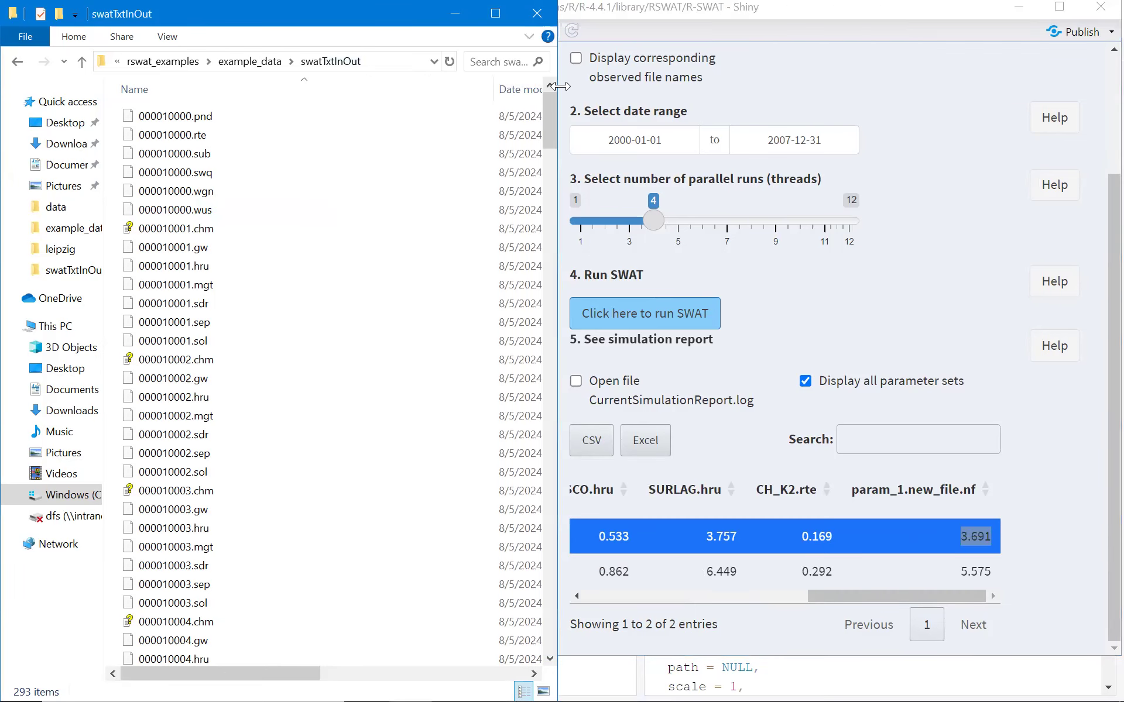
pyautogui.moveTo(558, 86); pyautogui.dragTo(525, 86)
pyautogui.click(166, 64)
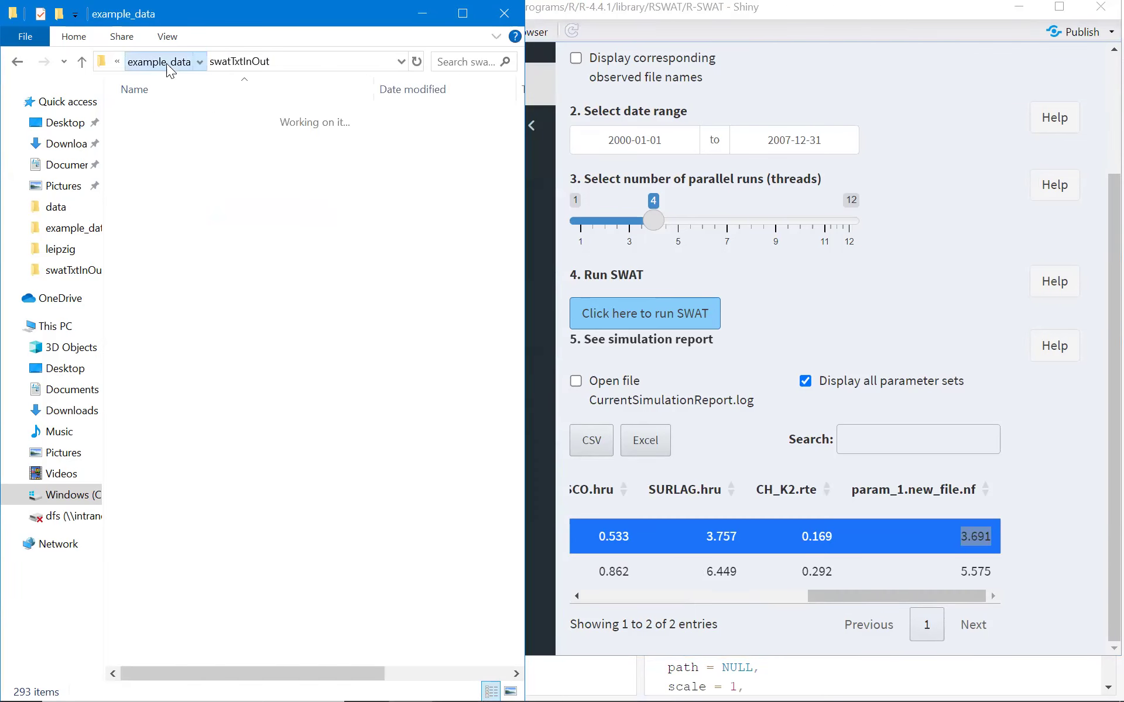
pyautogui.click(171, 63)
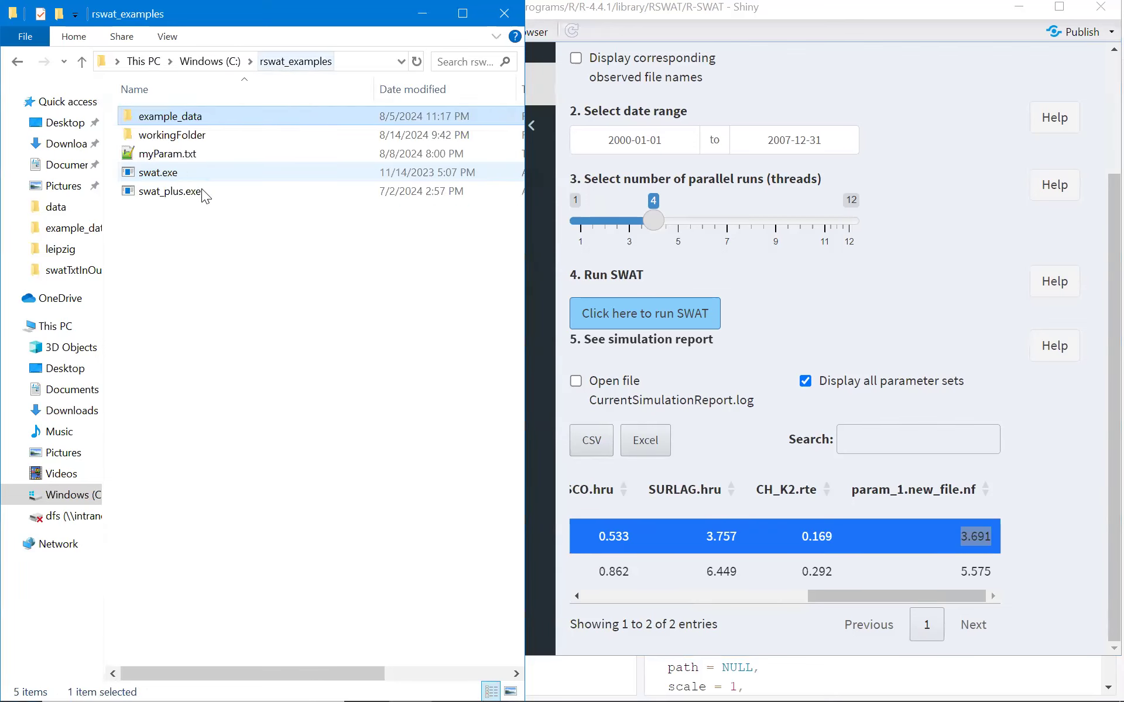
pyautogui.doubleClick(199, 133)
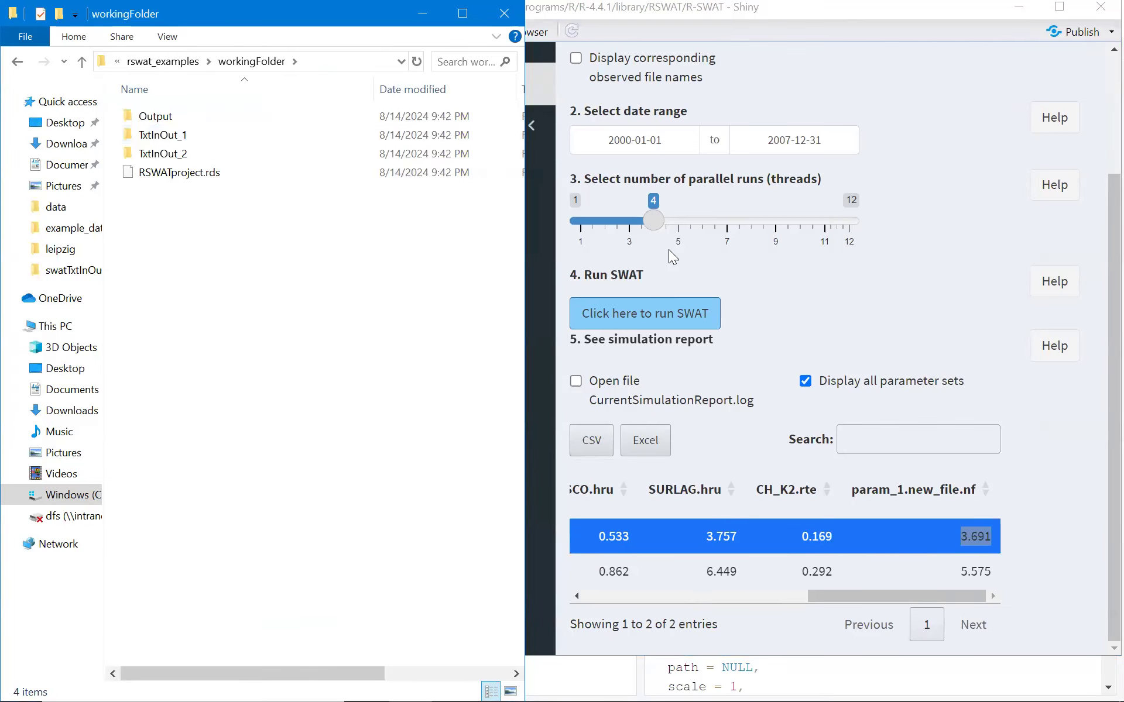
pyautogui.doubleClick(182, 141)
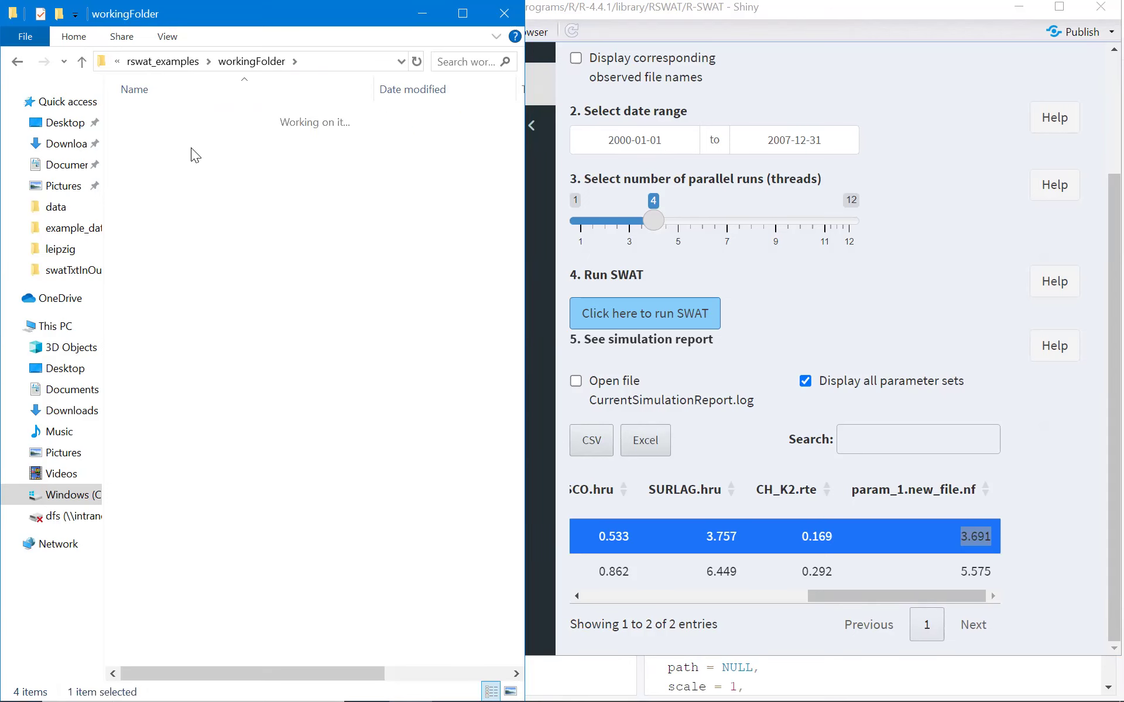
# Open new_file.nf from TxtInOut_1 in Notepad++ and check its param_1 value against the first parameter set.
pyautogui.click(219, 210)
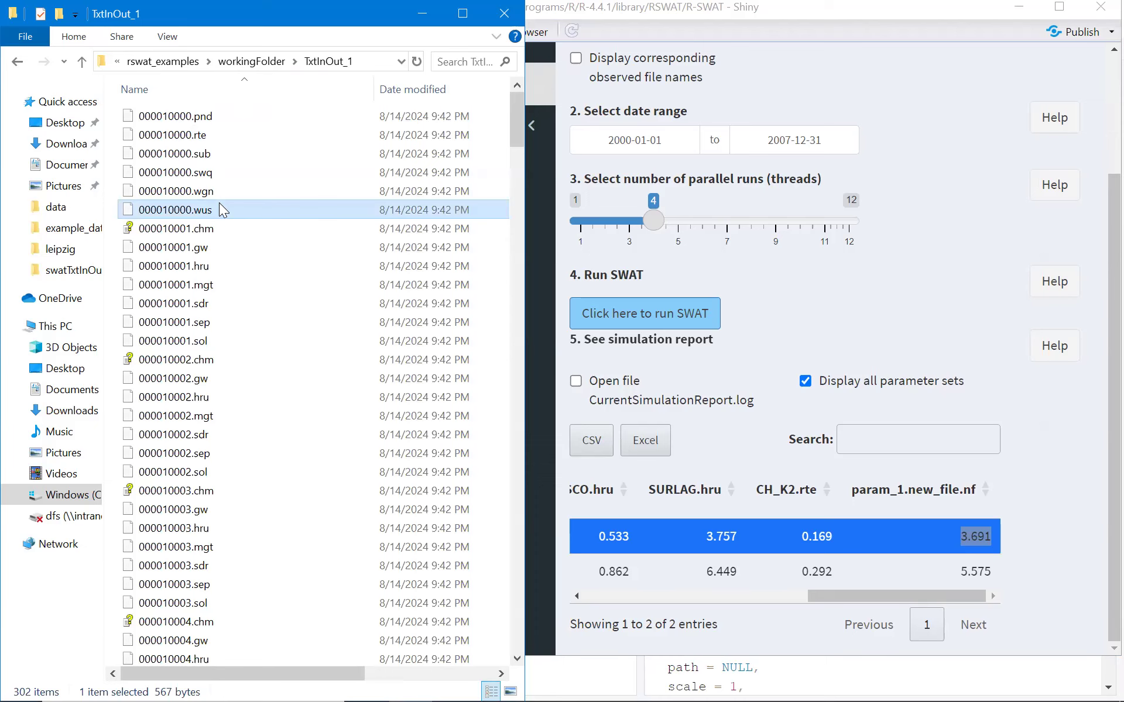
pyautogui.press('n')
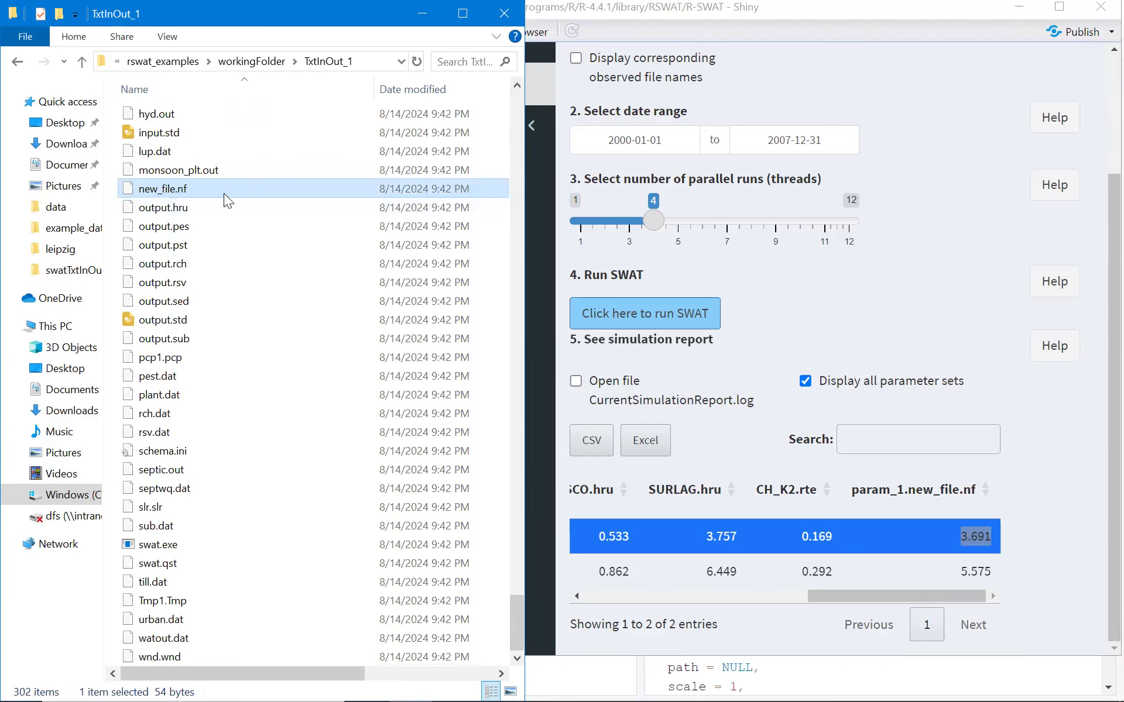
pyautogui.rightClick(224, 193)
pyautogui.click(261, 229)
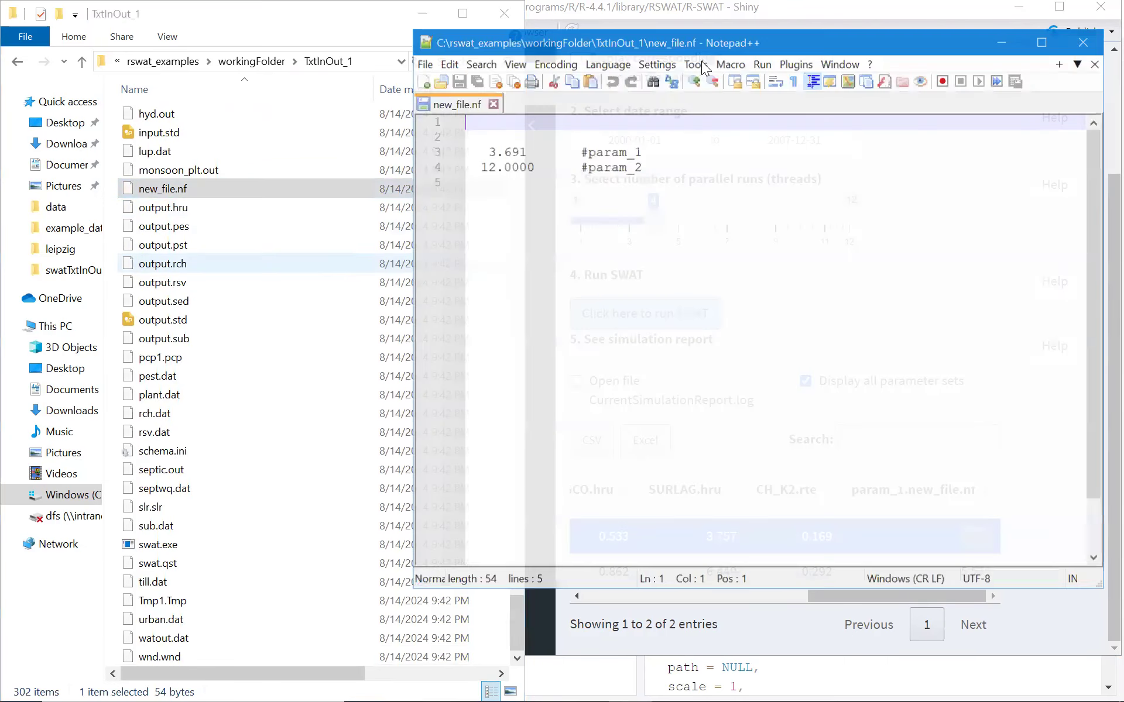
pyautogui.moveTo(735, 41); pyautogui.dragTo(453, 34)
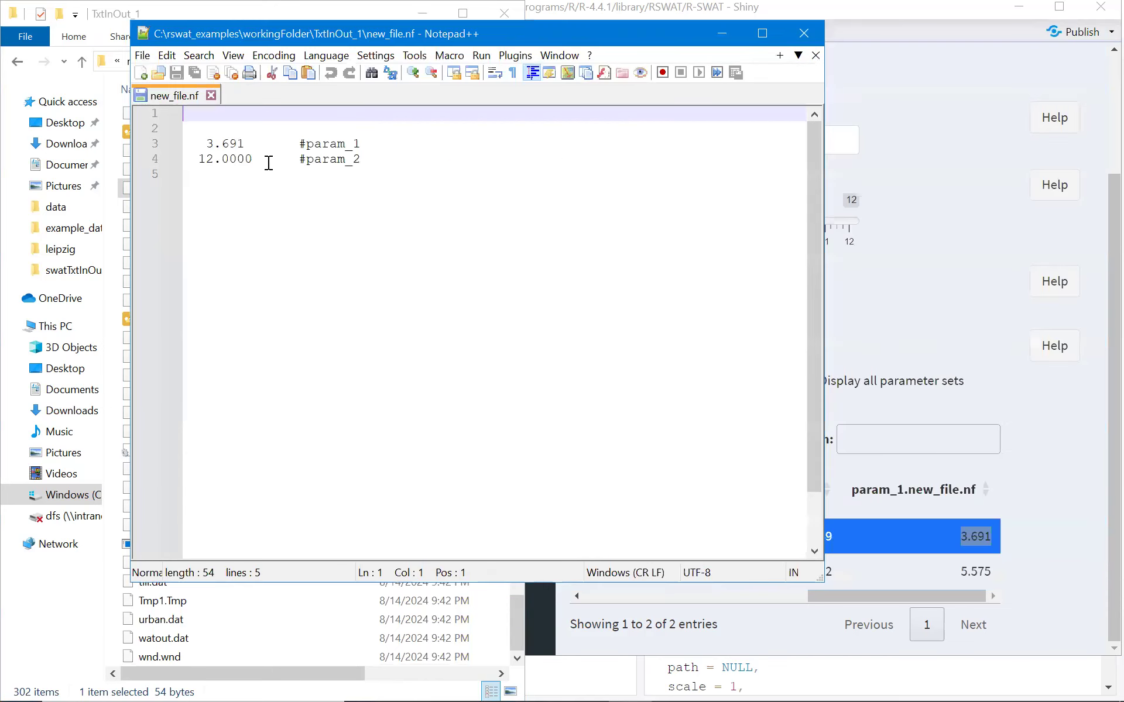
pyautogui.doubleClick(237, 143)
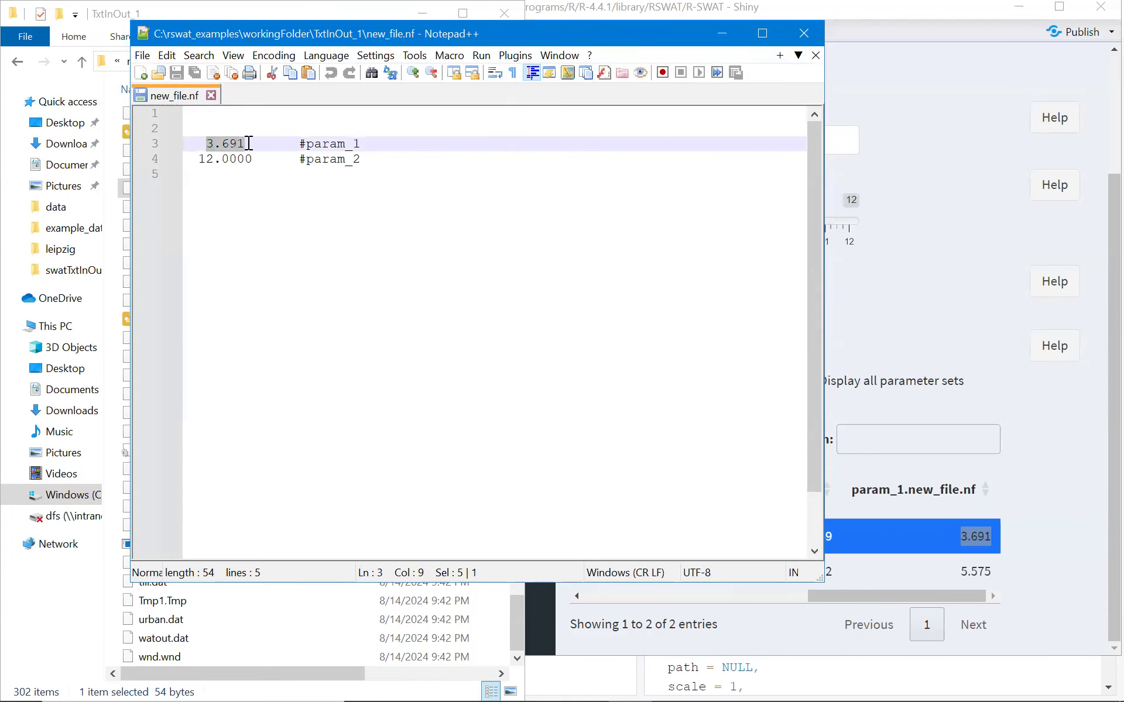
pyautogui.click(804, 33)
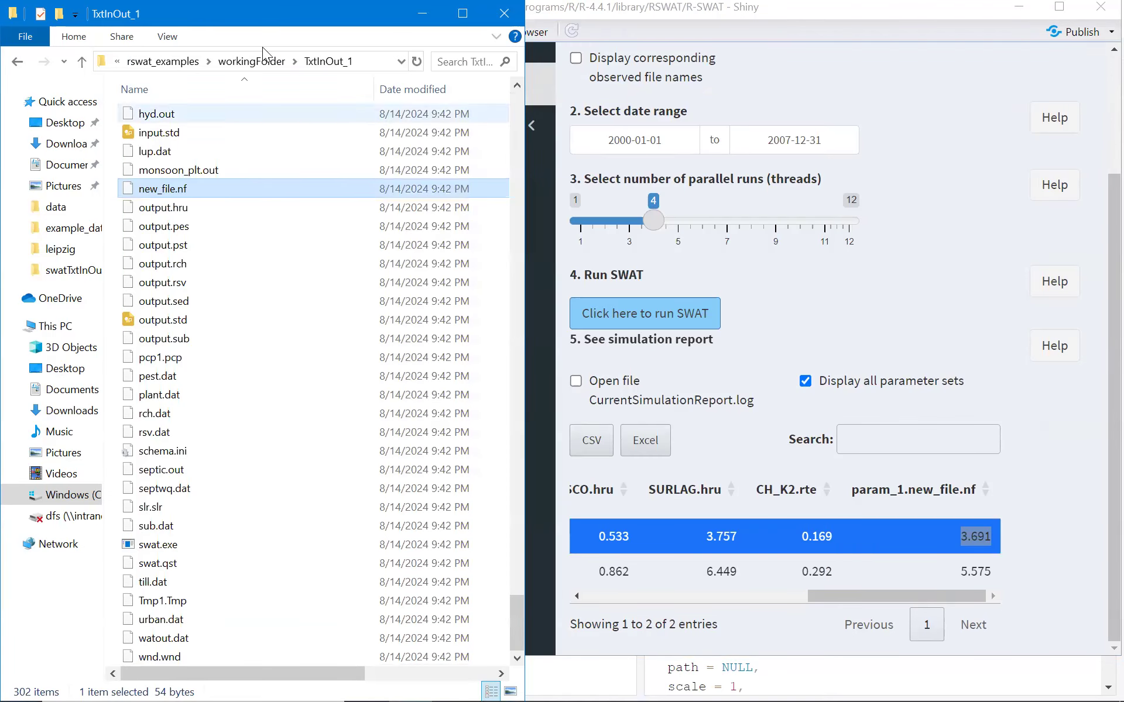
# Open new_file.nf from TxtInOut_2 in Notepad++ and check its param_1 value against the second parameter set.
pyautogui.click(240, 64)
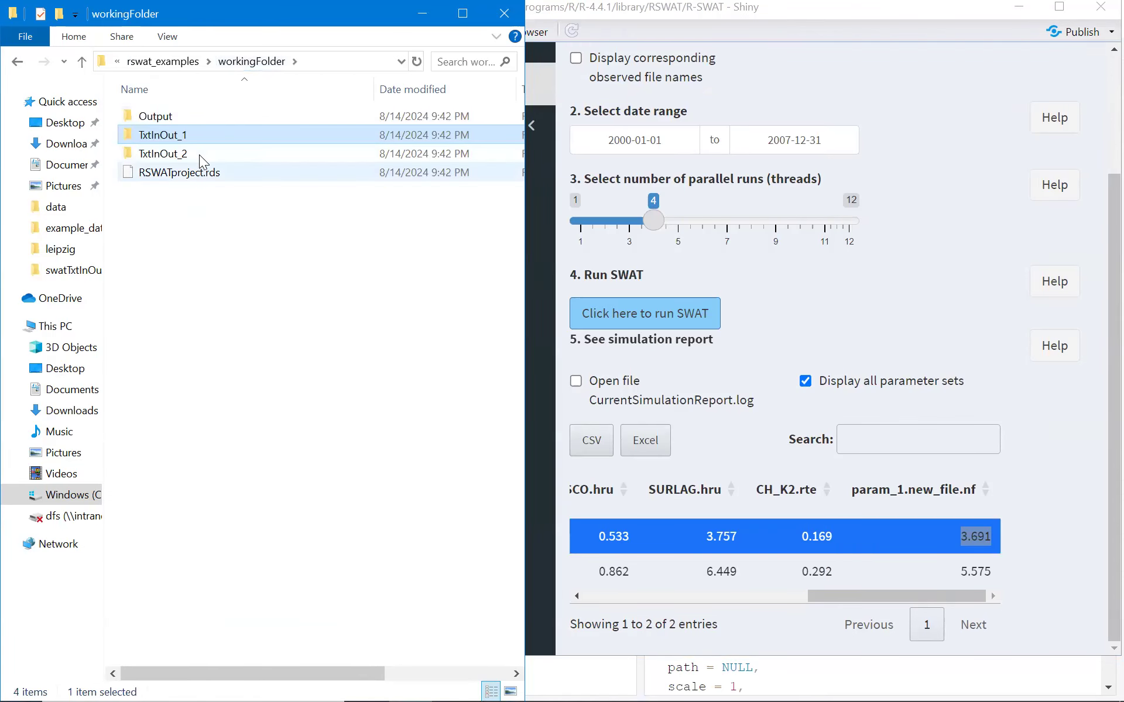
pyautogui.click(199, 155)
pyautogui.doubleClick(199, 154)
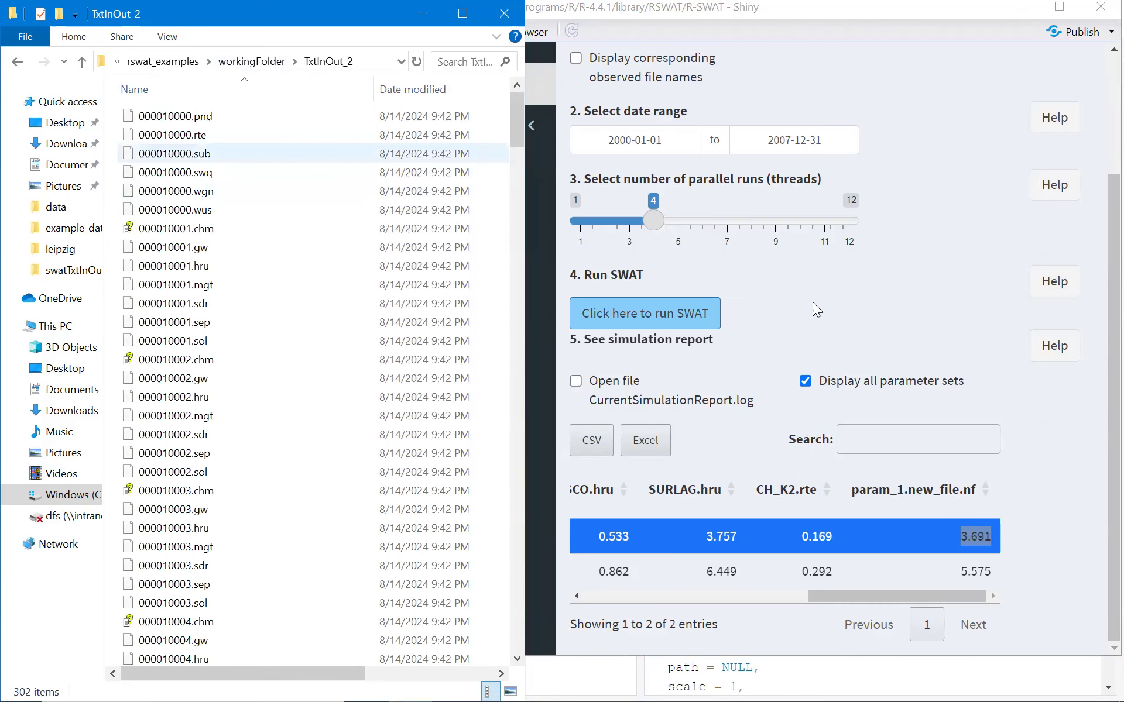
pyautogui.click(260, 366)
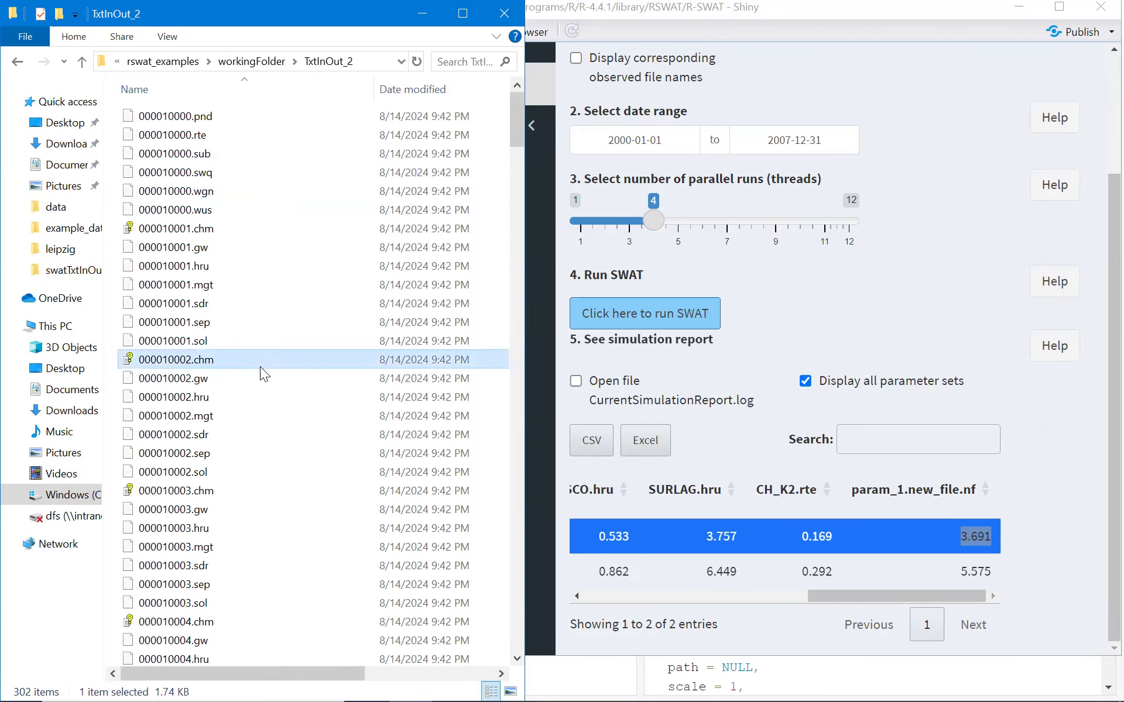
pyautogui.write('n')
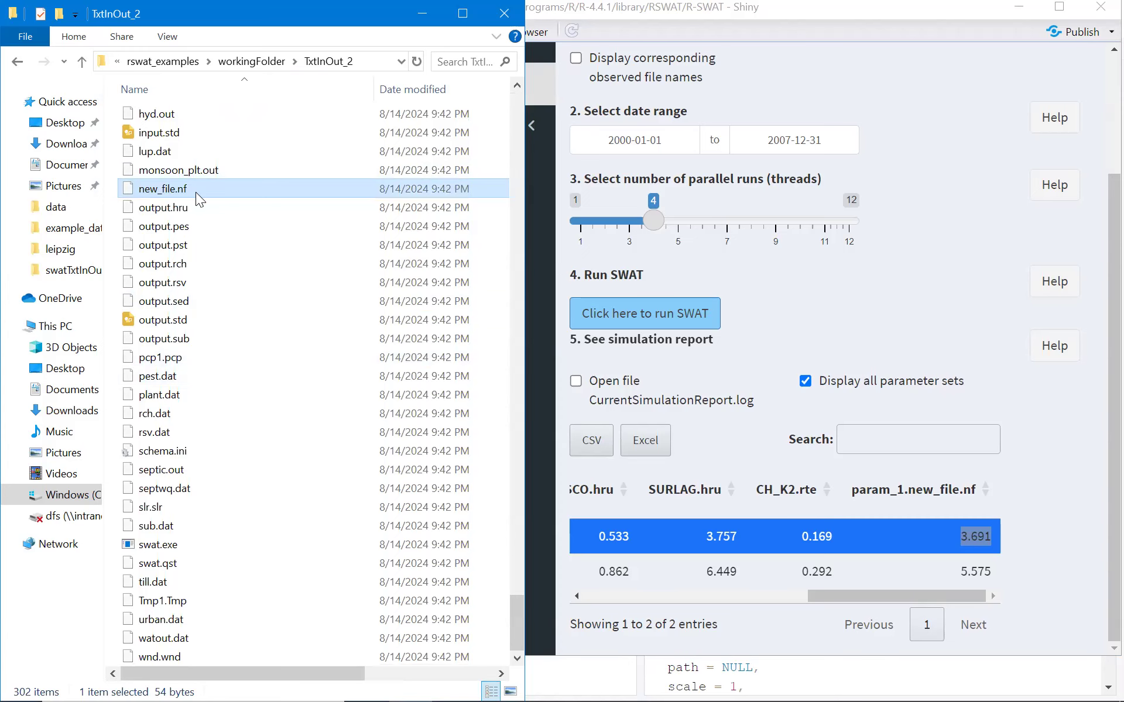
pyautogui.rightClick(197, 192)
pyautogui.click(261, 226)
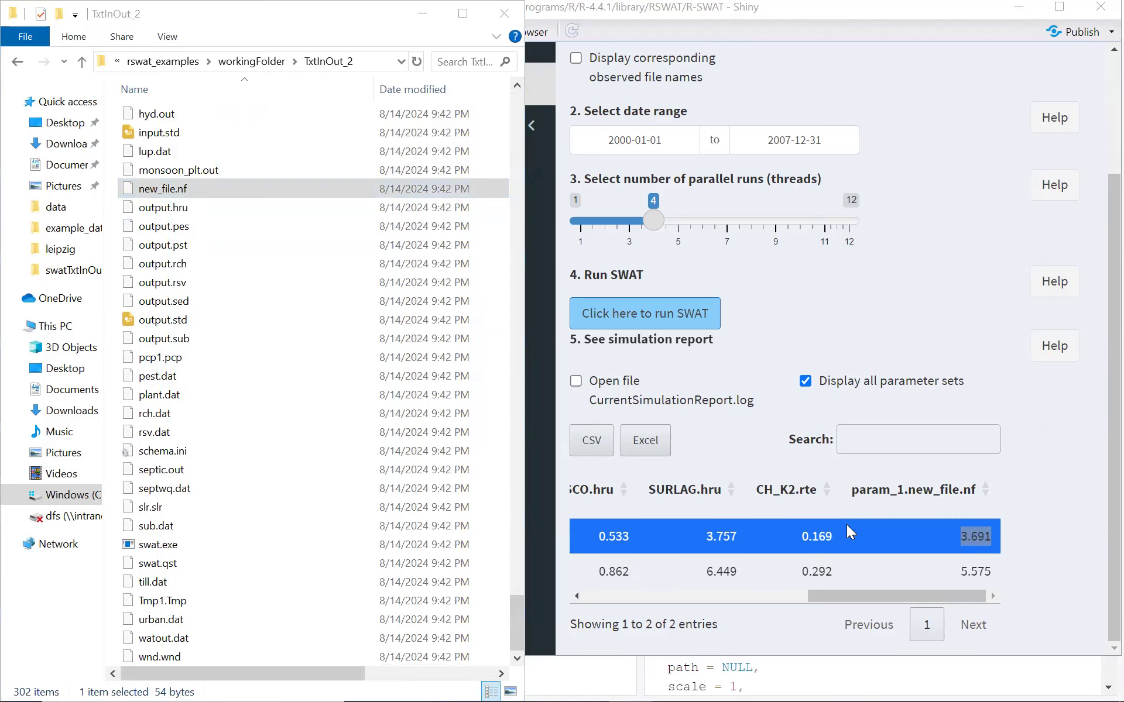
pyautogui.moveTo(206, 144); pyautogui.dragTo(246, 143)
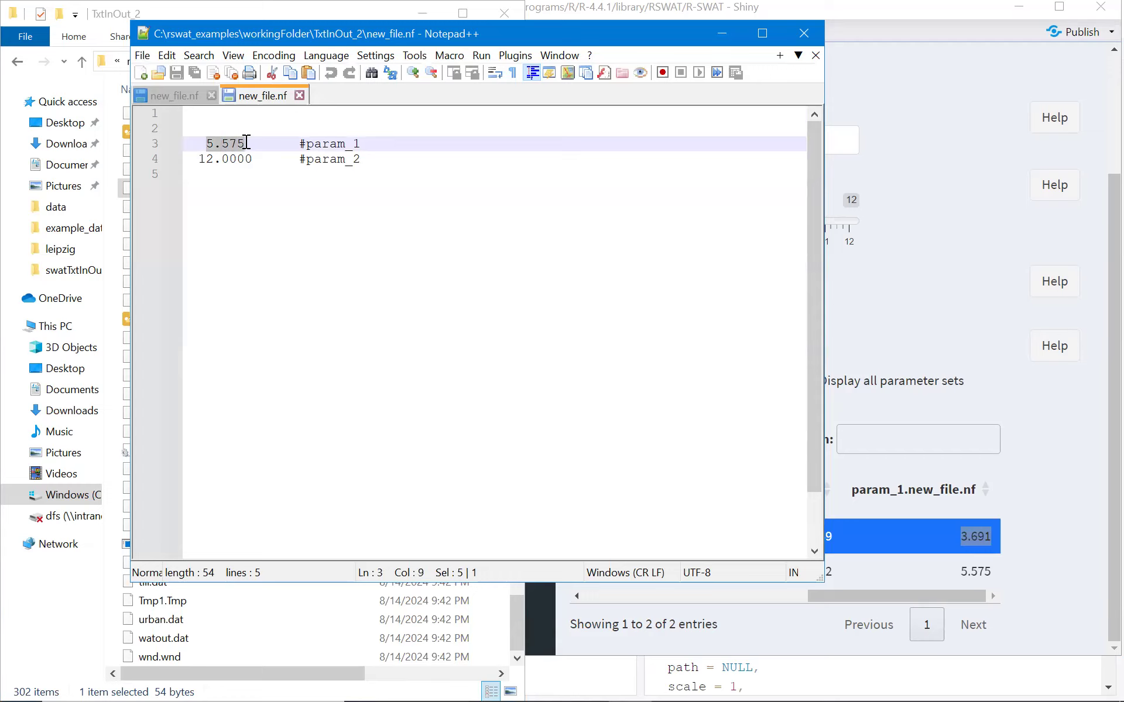
# Close Notepad++ and return to the maximized RSWAT window's parameter set table.
pyautogui.click(299, 95)
pyautogui.click(211, 96)
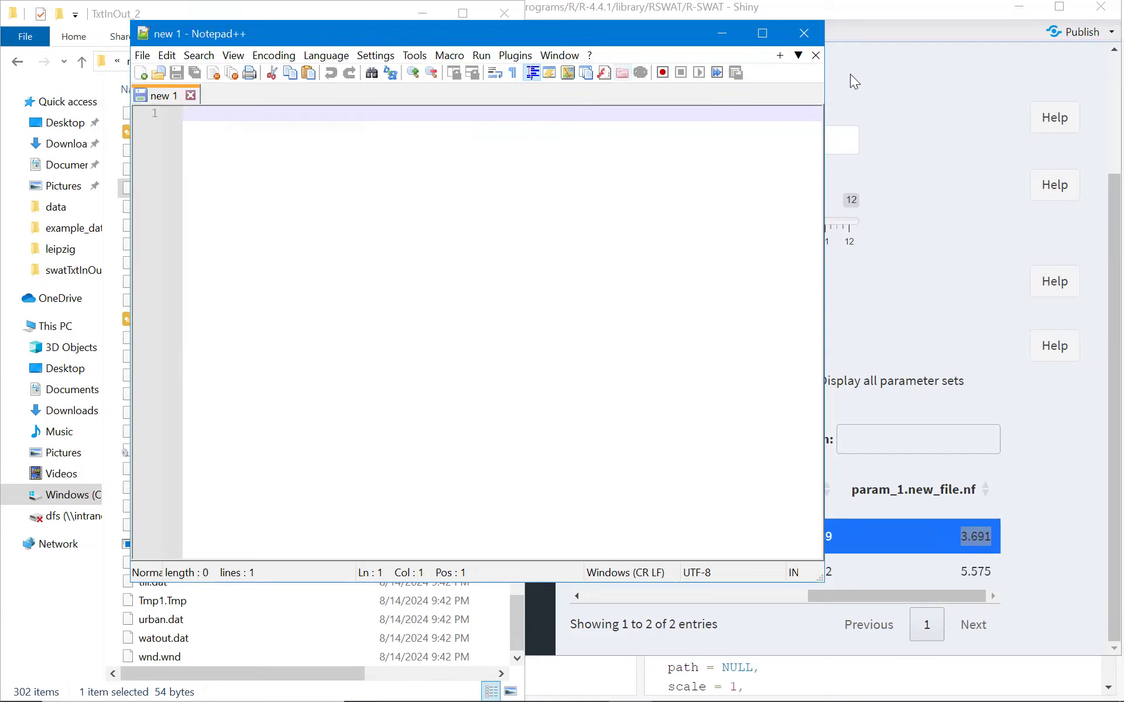
pyautogui.click(812, 35)
pyautogui.click(1065, 8)
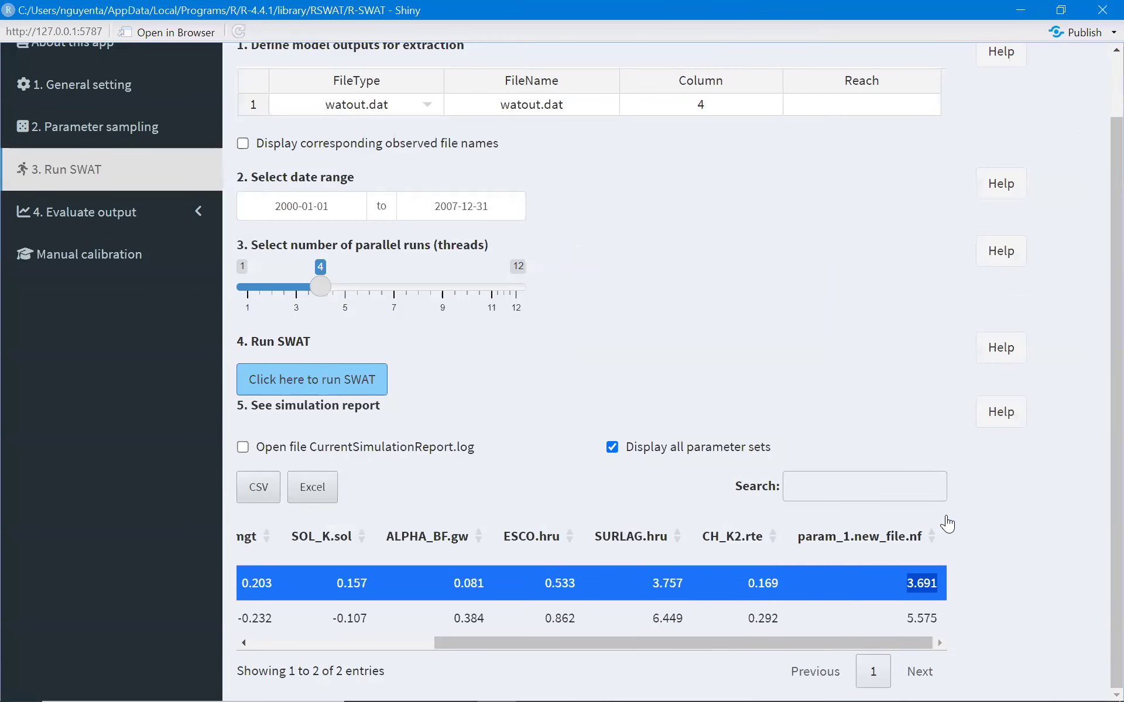
pyautogui.click(1001, 584)
pyautogui.scroll(2, 771, 329)
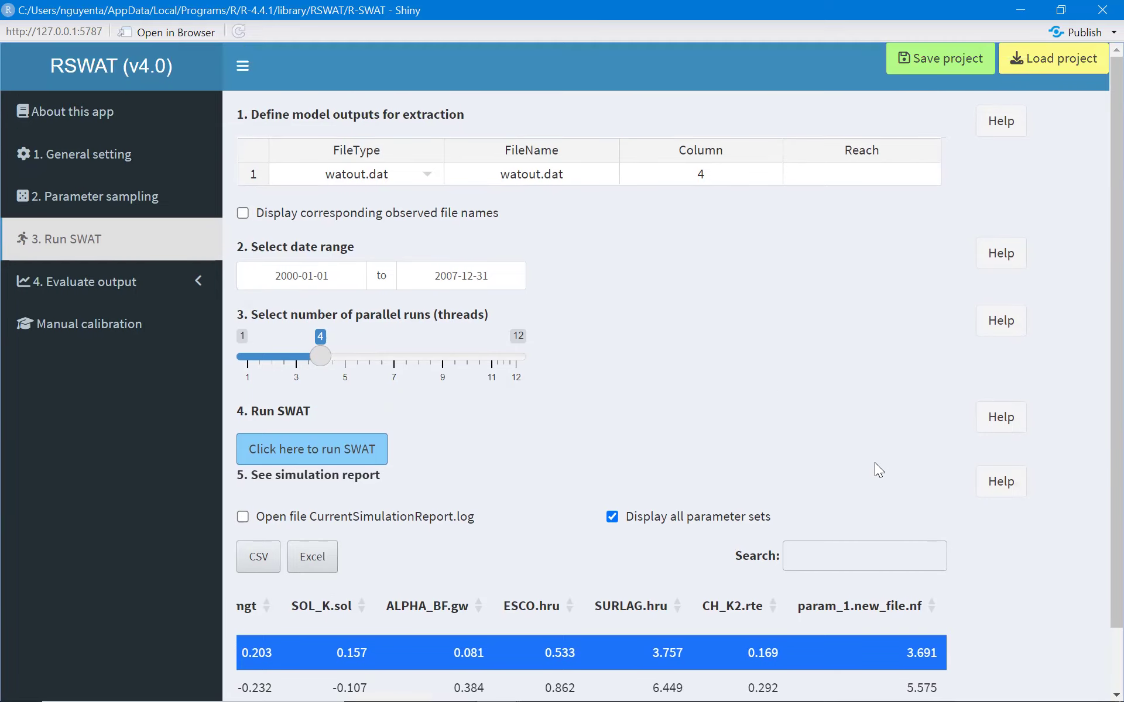
pyautogui.scroll(-2, 876, 464)
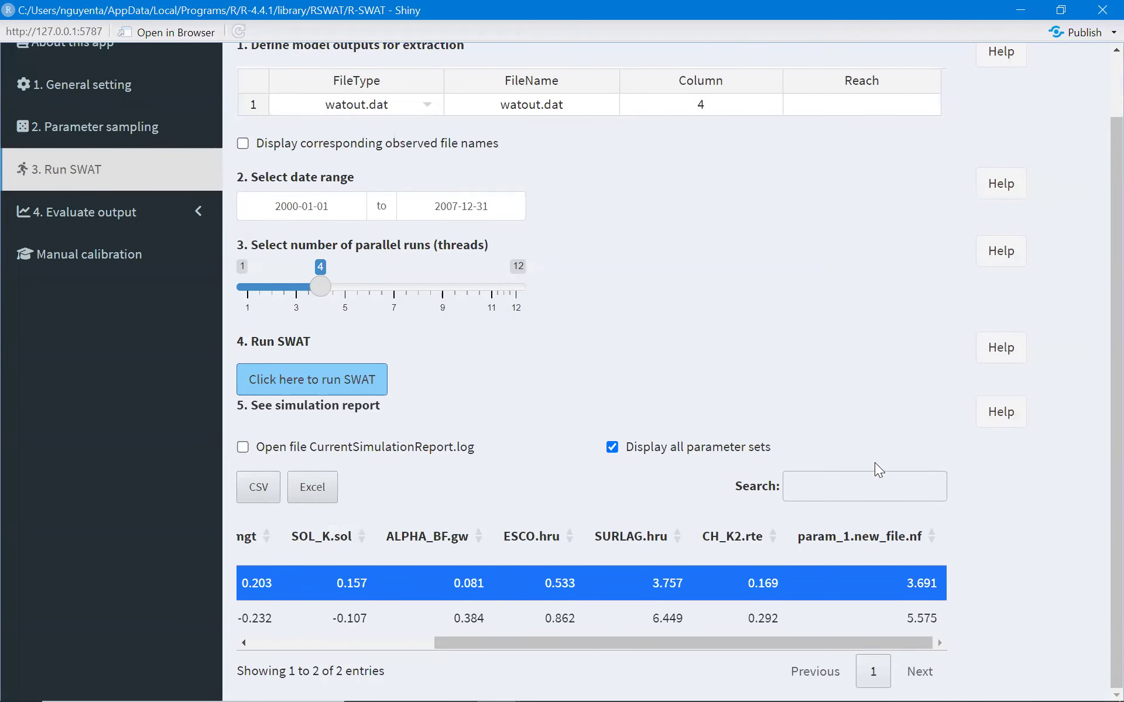